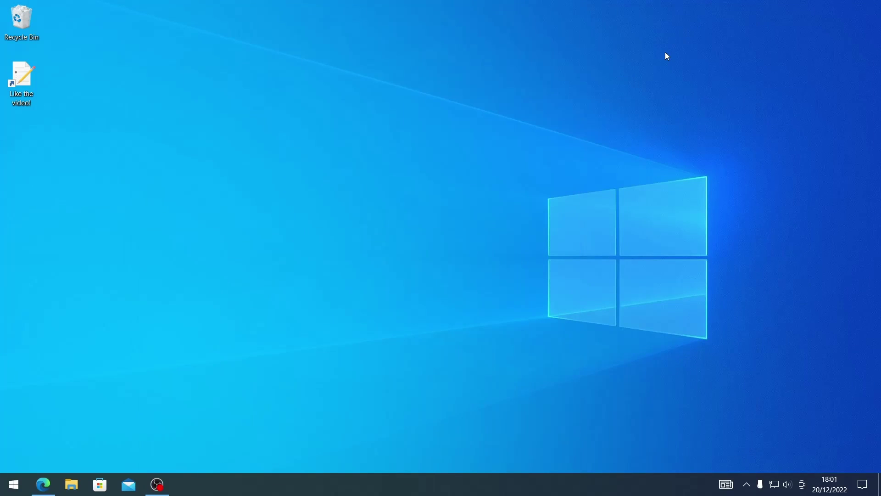
- Switch to the browser, download WinBox-for-86Box-1.1.0.364.exe from the repository's latest release, and keep the flagged file
key(alt+Tab)
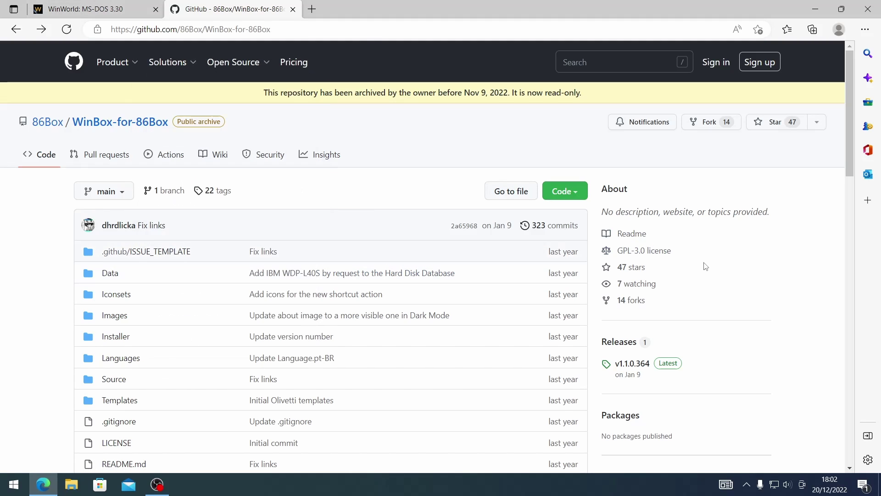
scroll(702, 262, down, 1)
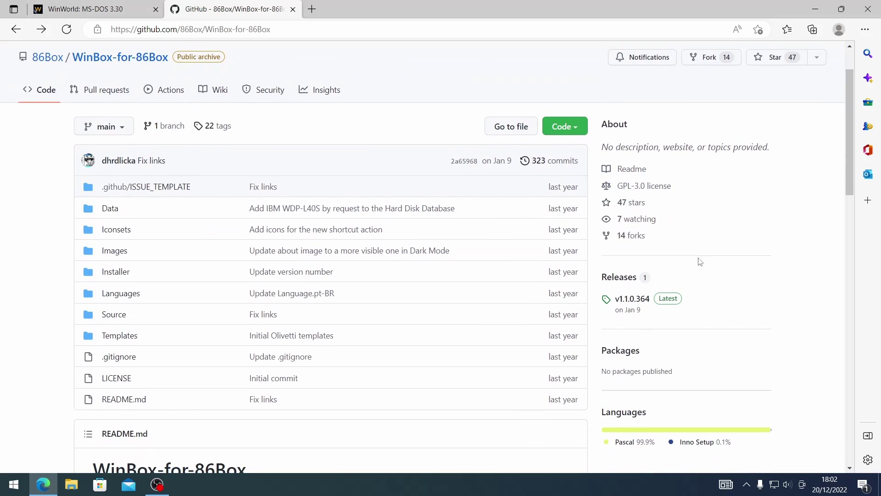
click(640, 304)
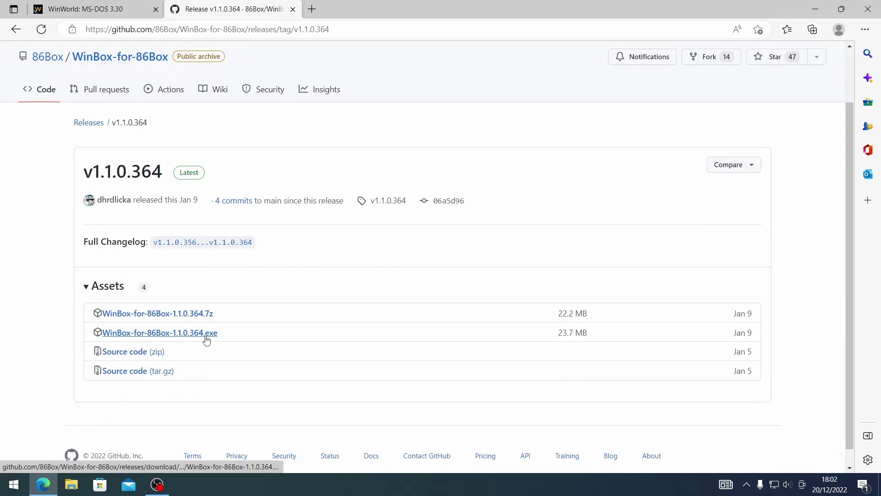
click(205, 338)
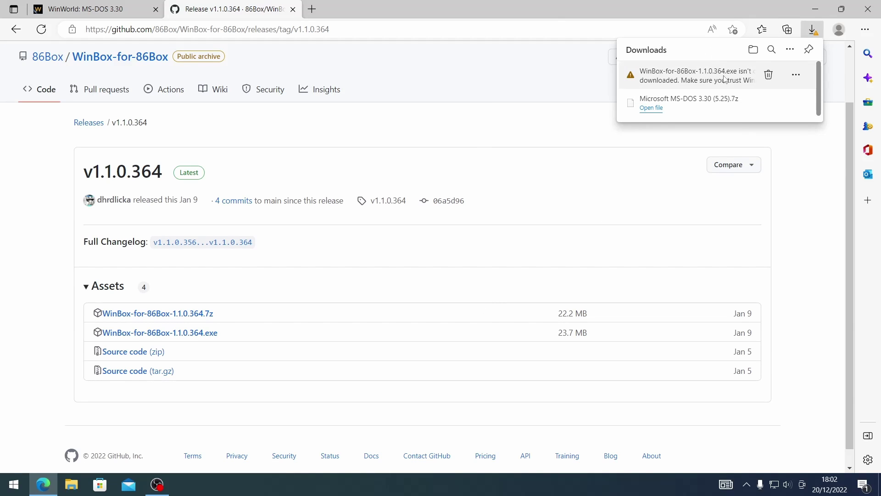
click(796, 75)
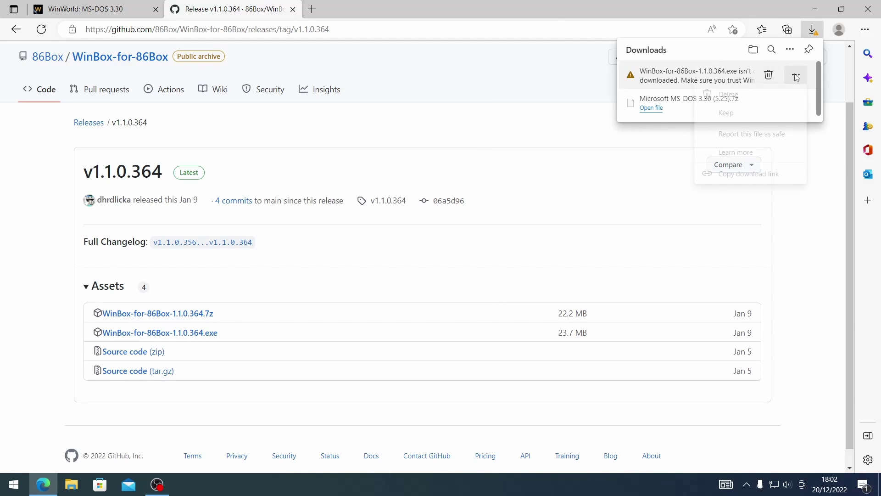
click(725, 114)
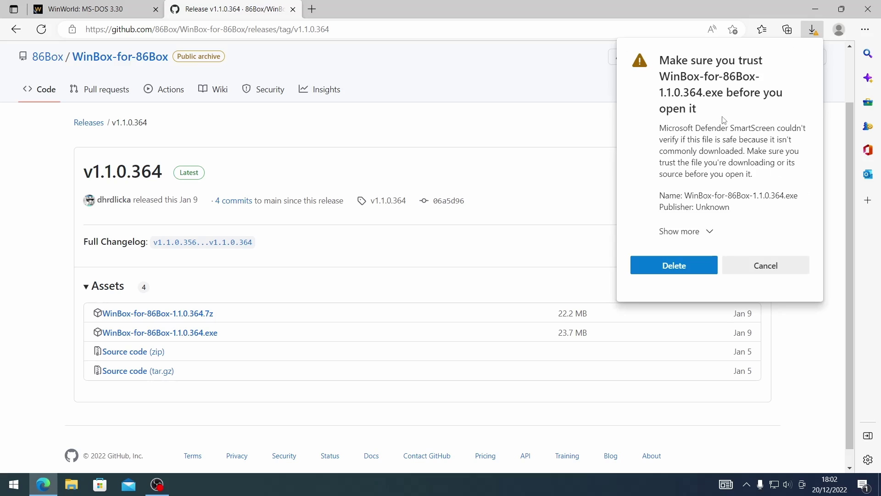
click(709, 231)
click(734, 257)
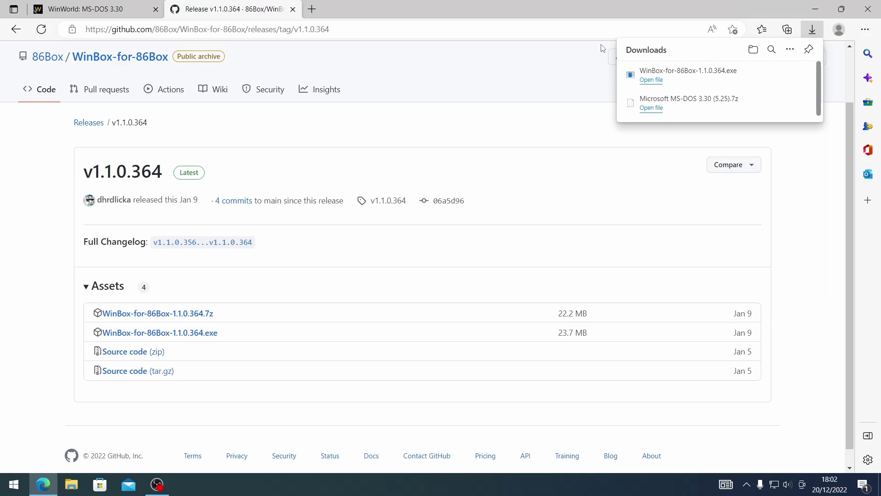
- Run the downloaded WinBox installer, allowing it past the SmartScreen block
click(651, 79)
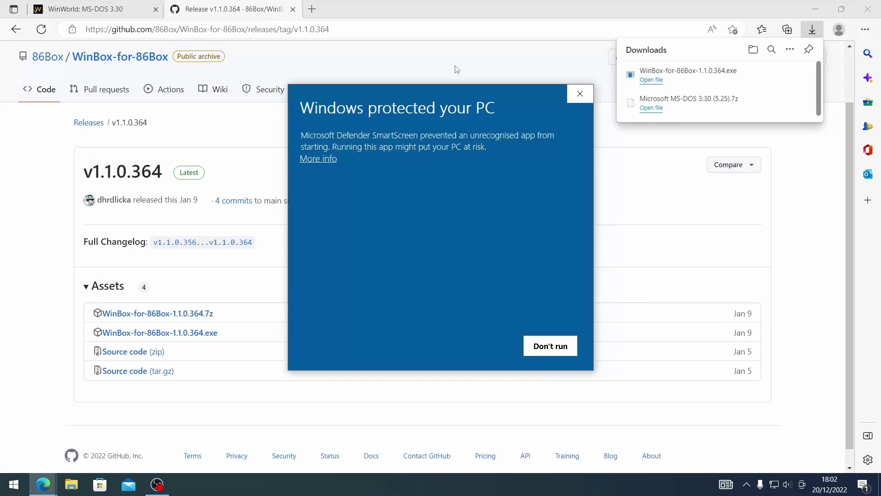
click(328, 160)
click(473, 340)
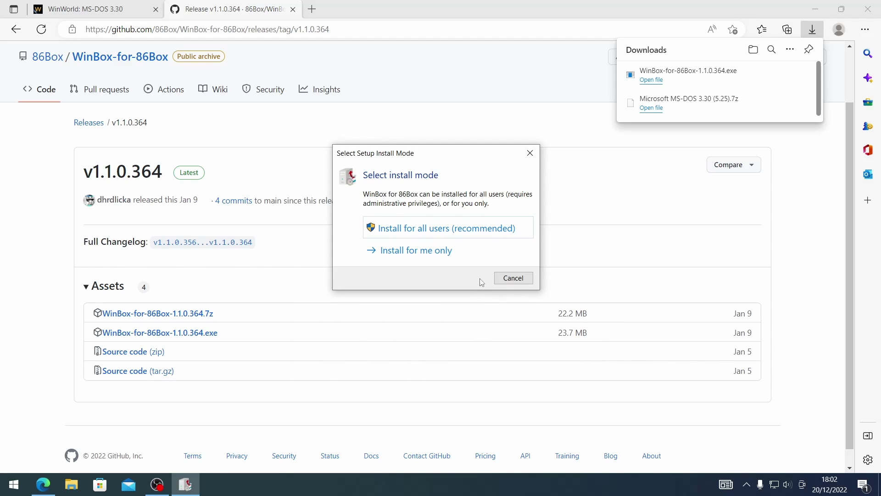
- Install WinBox for me only, in English with a desktop shortcut, and launch it when setup finishes
click(424, 259)
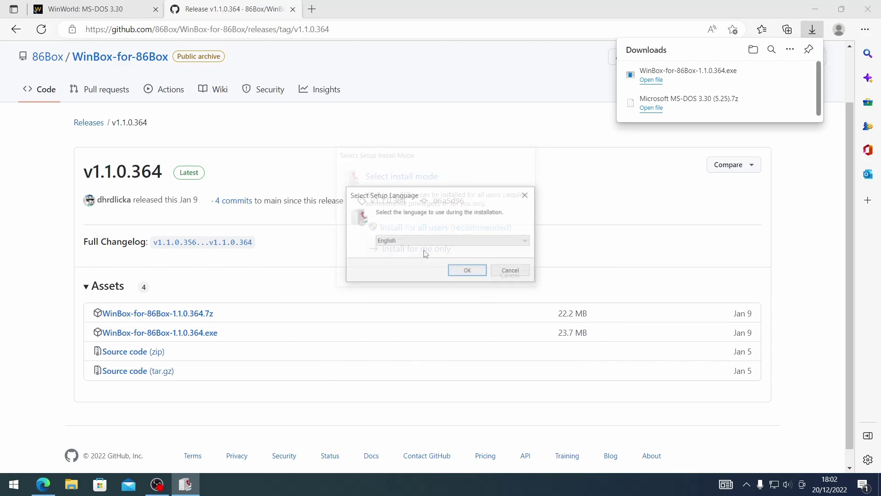
click(465, 271)
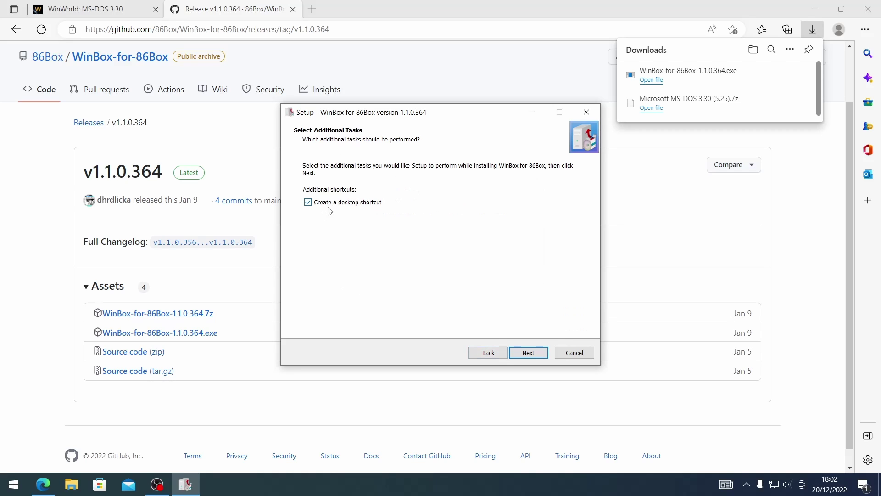
click(520, 353)
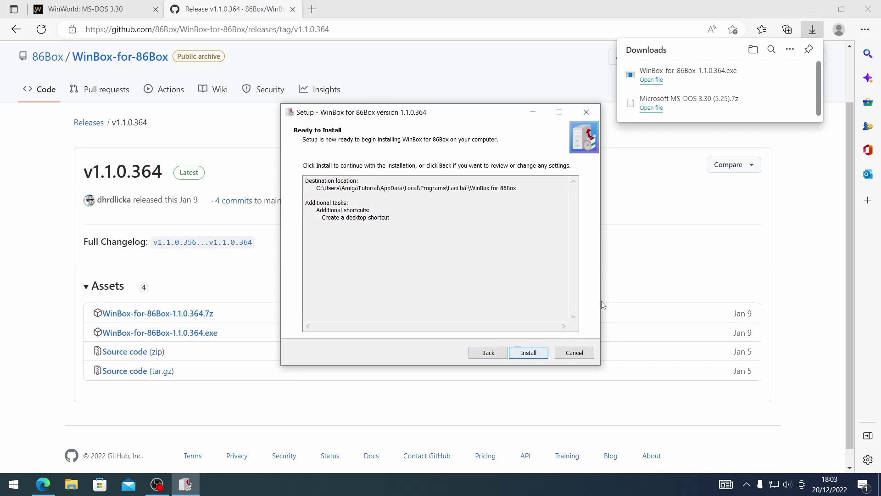
click(526, 352)
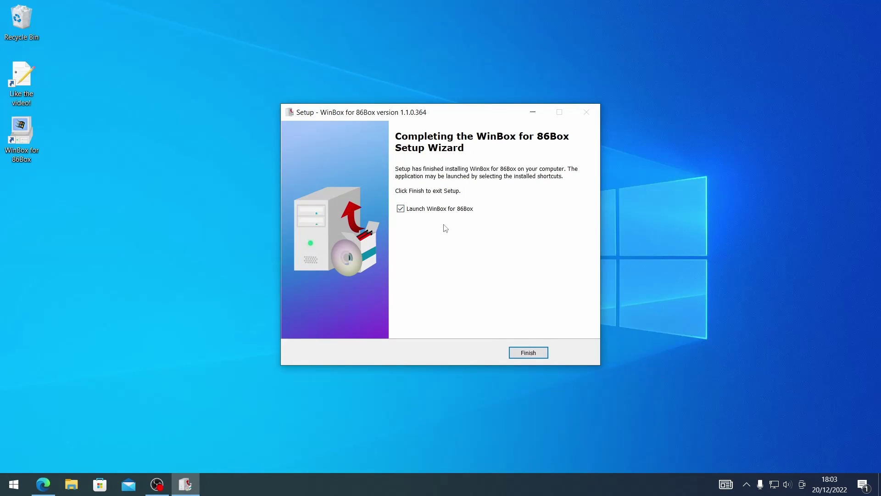
click(536, 356)
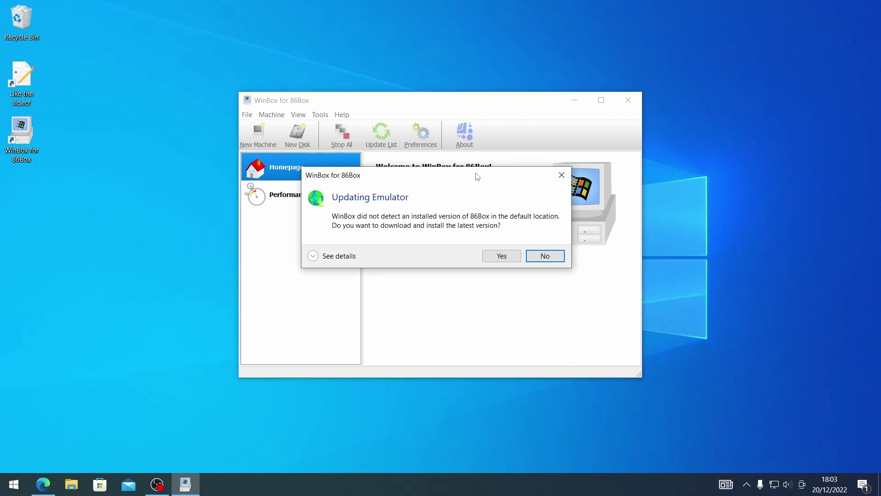
- Accept downloading and installing the latest 86Box version, and enlarge the WinBox window
drag(477, 177, 482, 265)
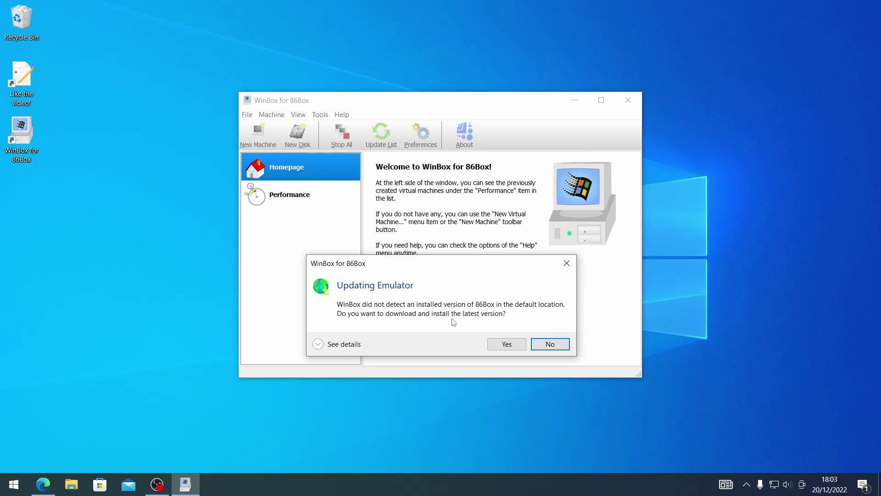
click(507, 344)
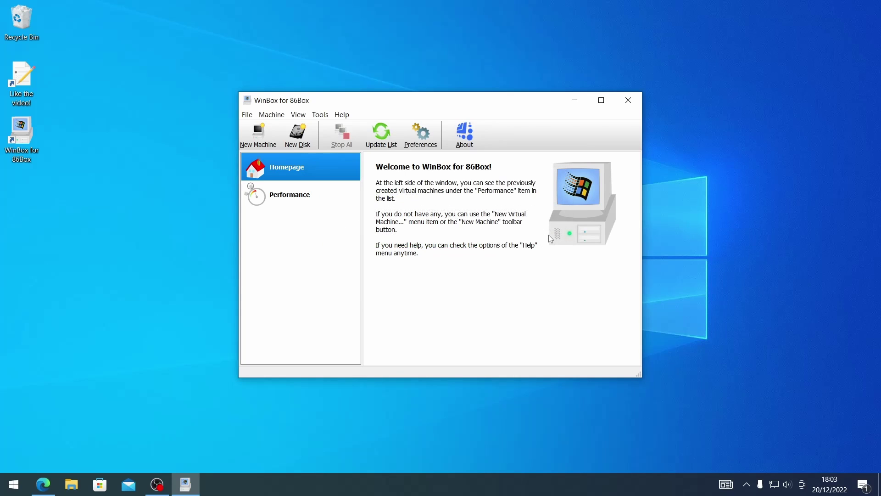
drag(420, 100, 400, 105)
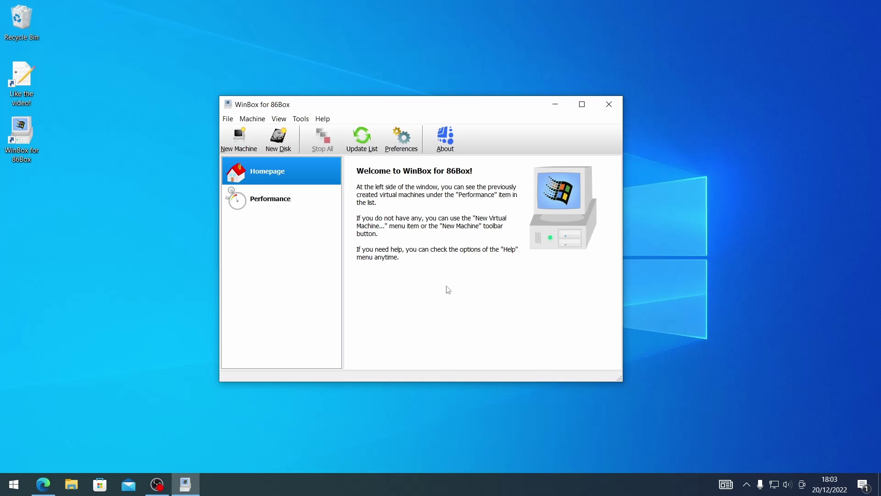
drag(620, 379, 673, 422)
click(284, 202)
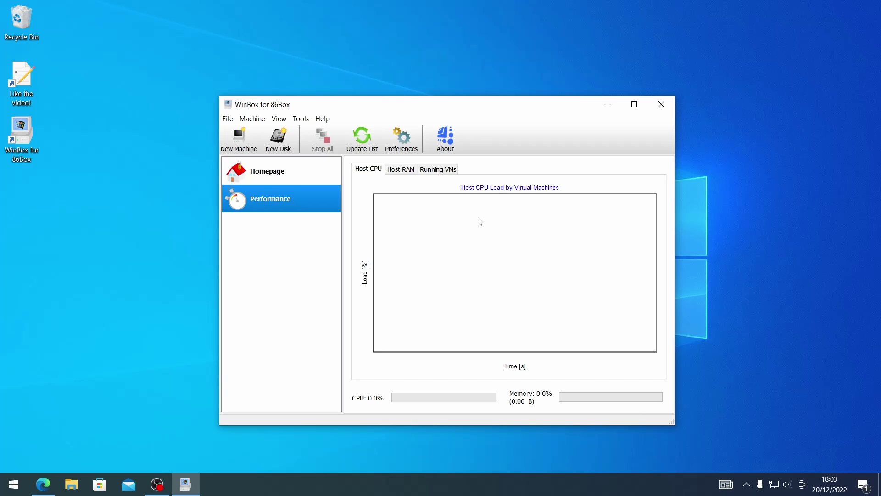
click(271, 172)
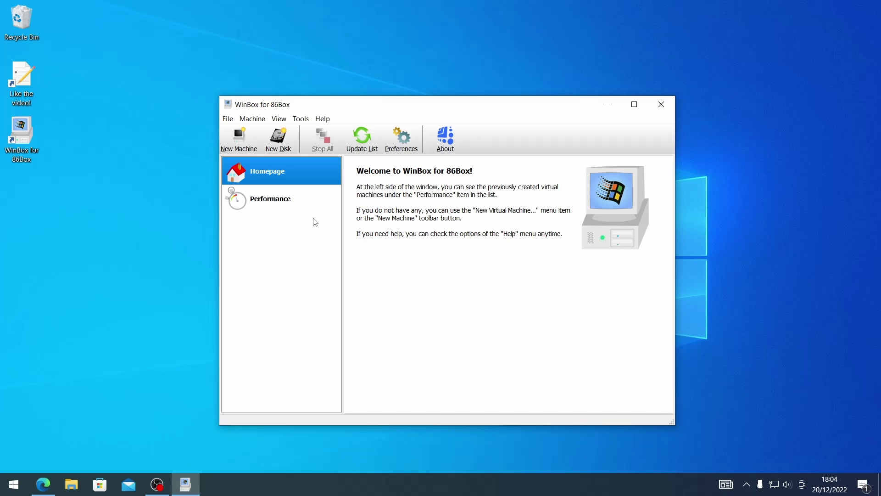
click(228, 119)
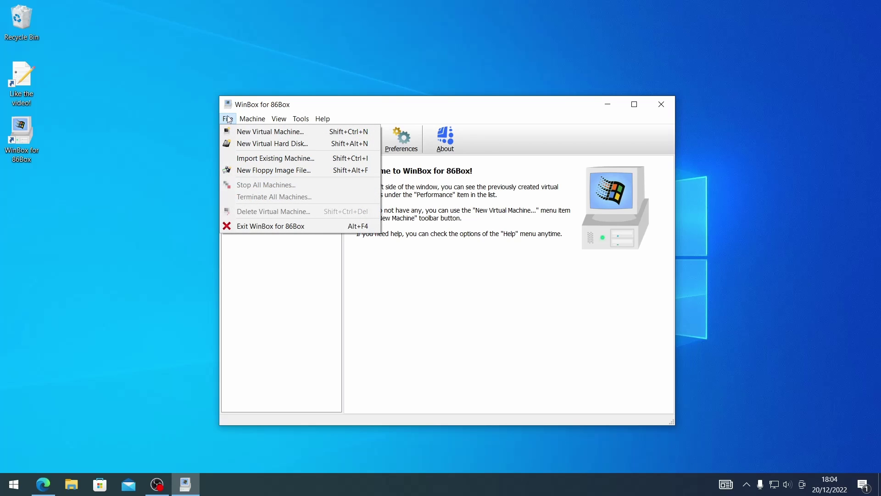
click(261, 290)
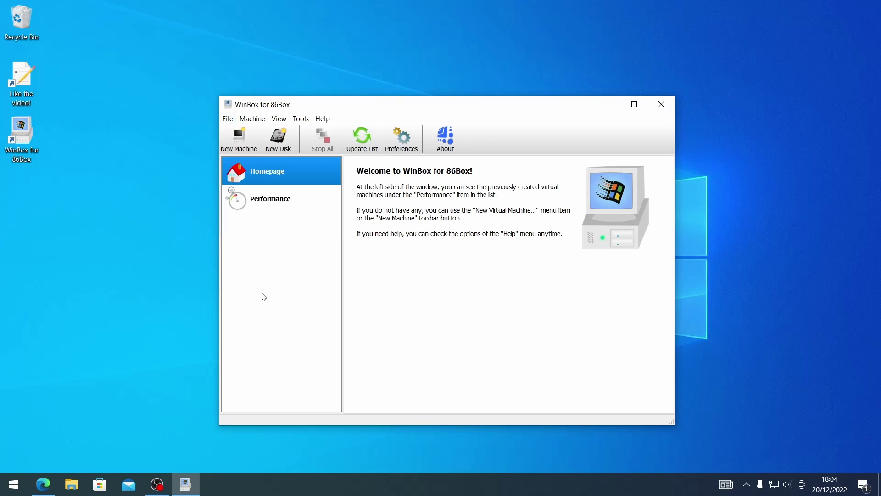
- Start creating a new virtual machine and name it 386Box
click(228, 120)
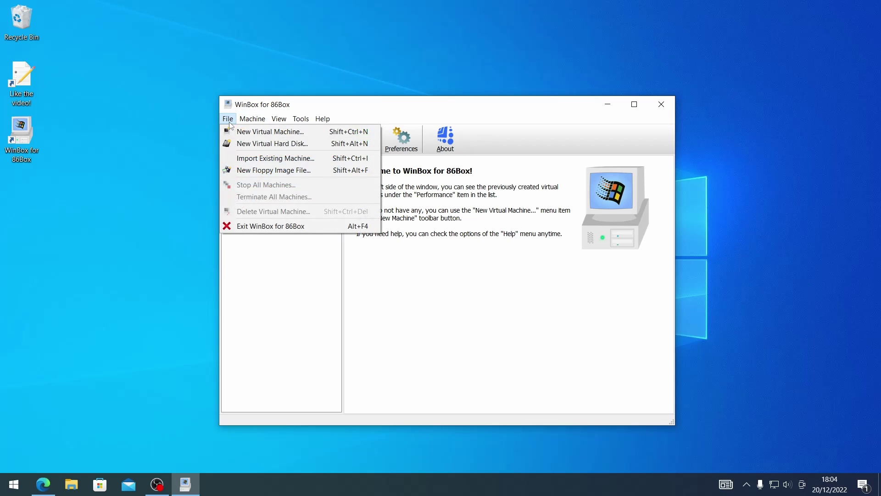
click(247, 133)
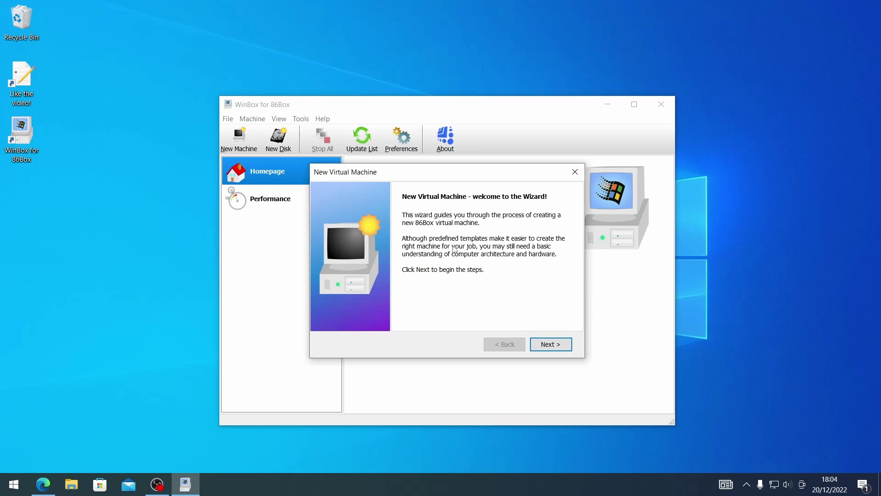
click(552, 344)
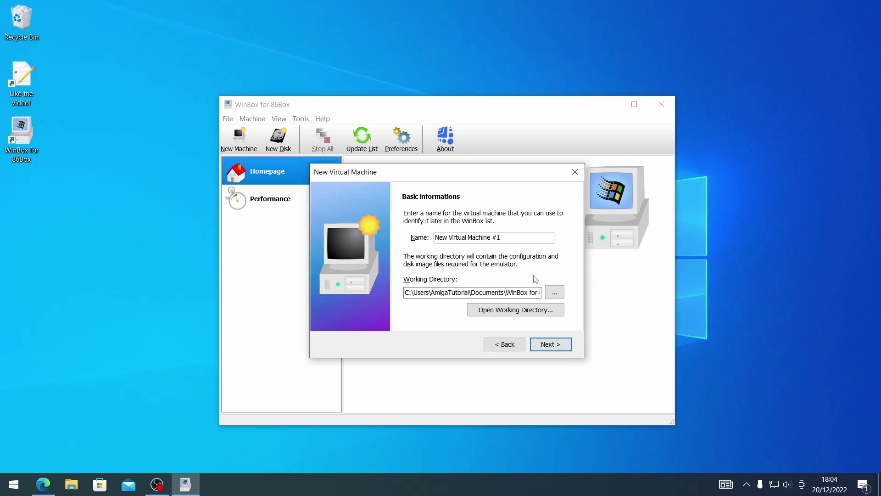
drag(522, 239, 414, 235)
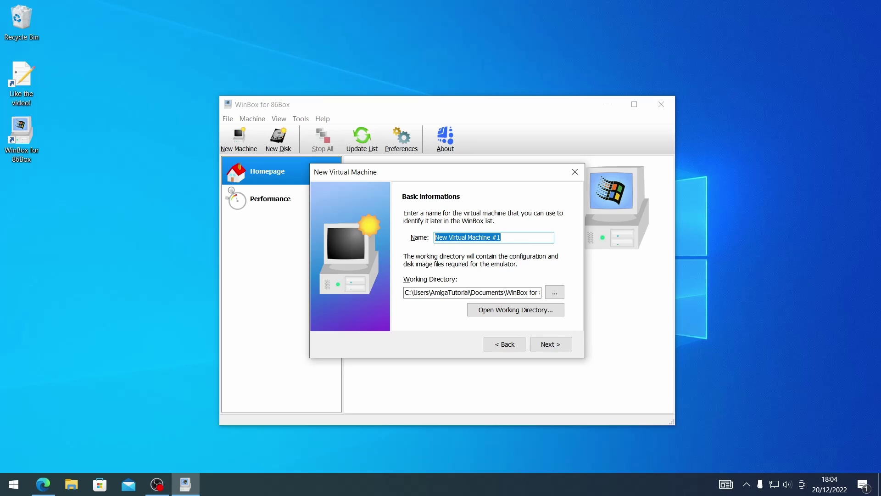
text(386Box)
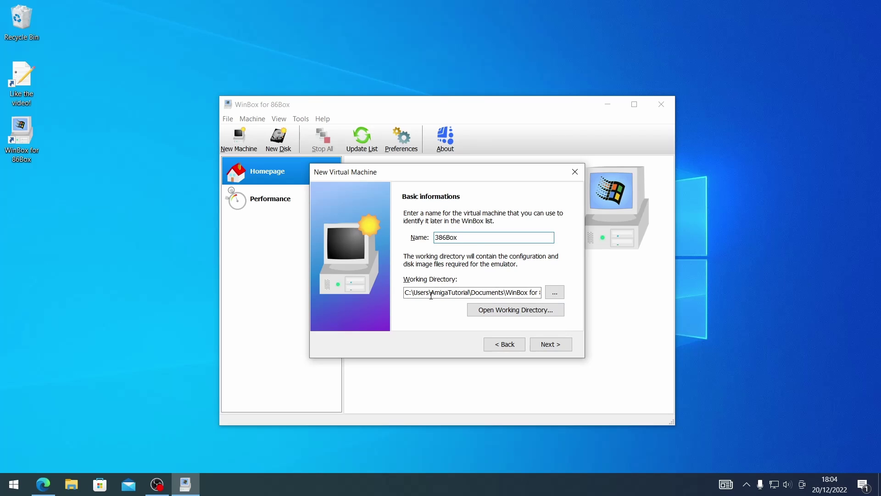
- Review the virtual machine's working directory path, keep the default location, and continue to the template selection
click(431, 294)
drag(409, 293, 569, 294)
click(428, 294)
drag(446, 294, 380, 295)
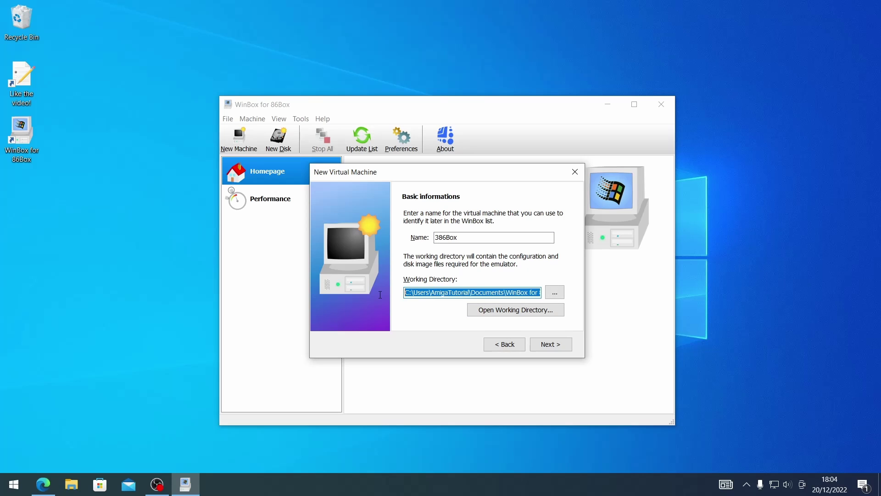
click(489, 293)
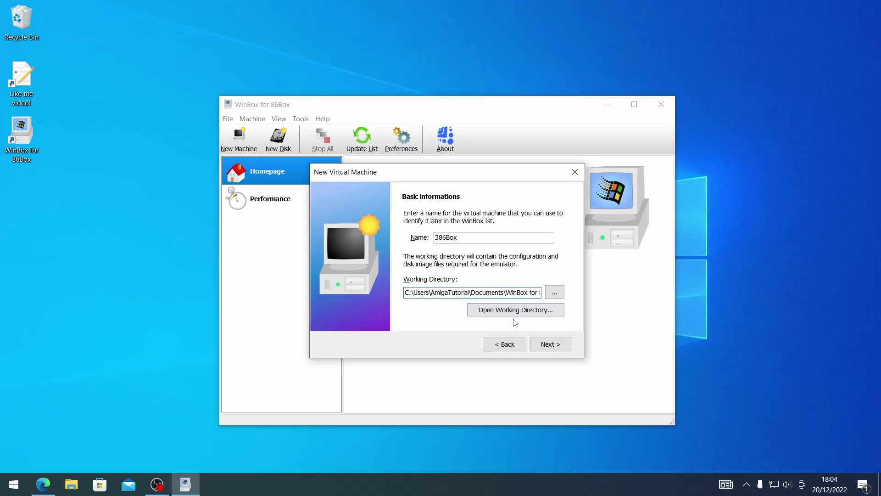
click(551, 344)
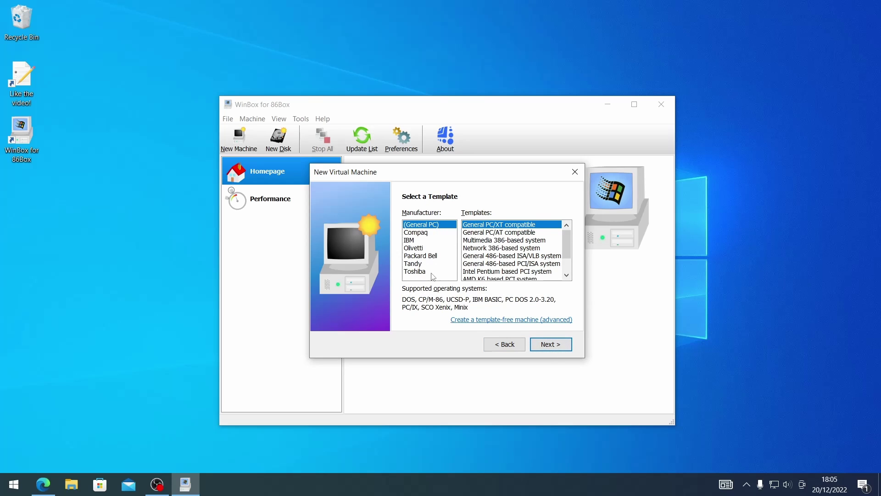
- Examine the supported operating systems of the Compaq Presario 2240, Portable 386 and Portable III templates
click(425, 234)
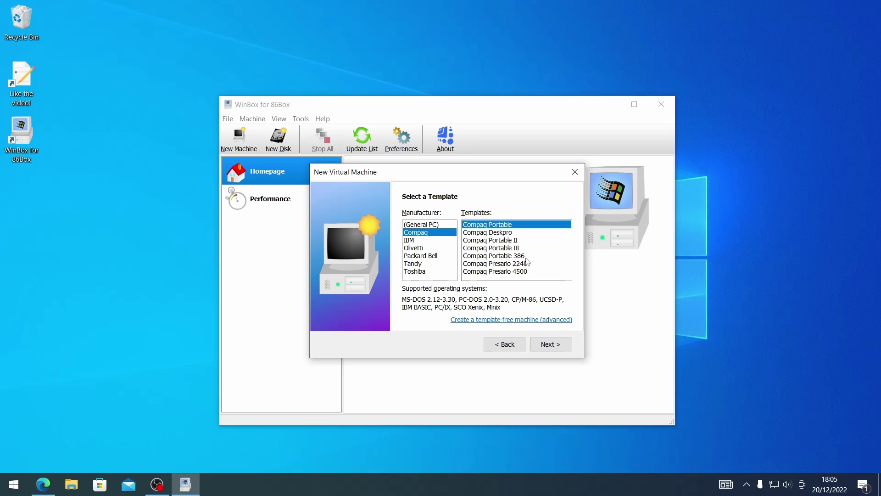
click(508, 264)
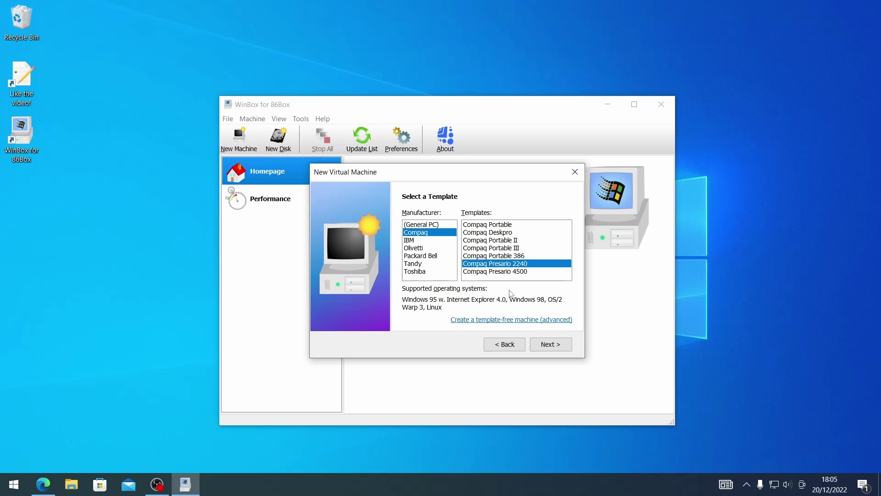
click(515, 259)
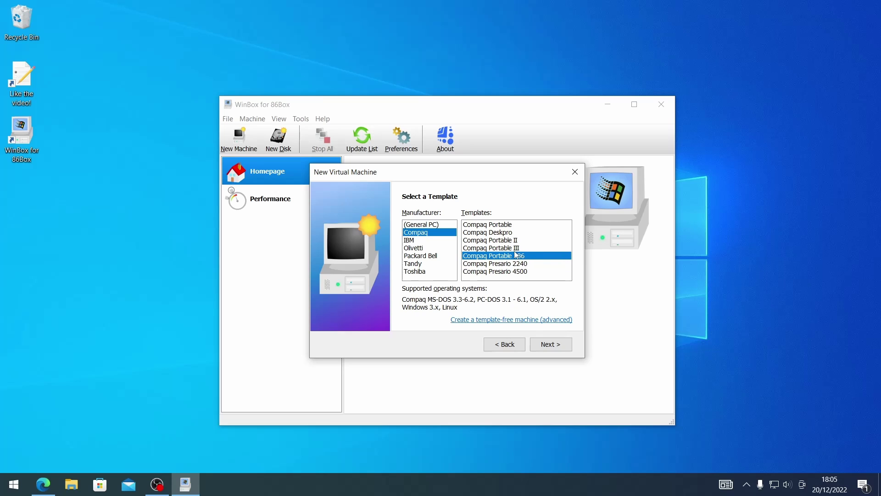
click(515, 250)
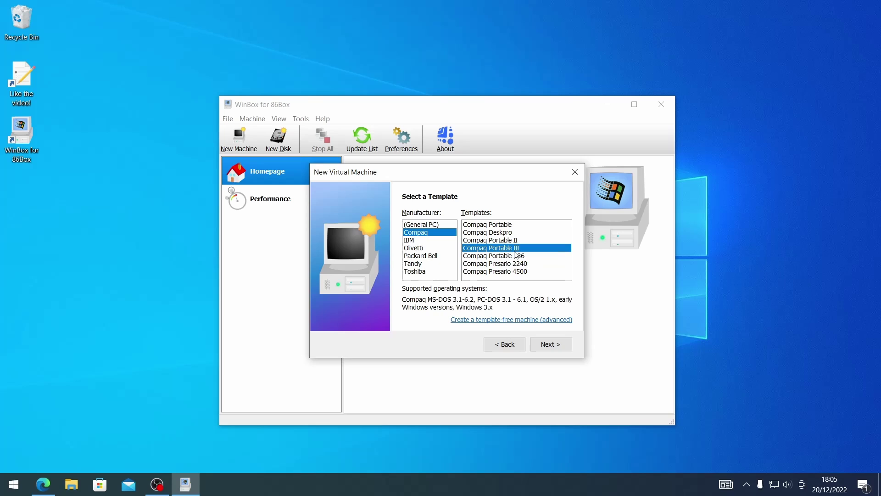
- Select the IBM PS/2 Model 80 template for the virtual machine
click(417, 242)
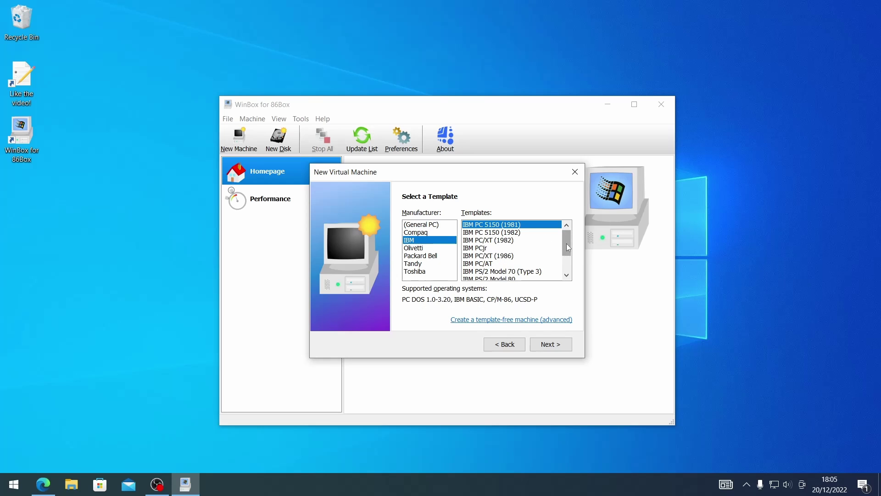
drag(569, 247, 571, 259)
click(505, 256)
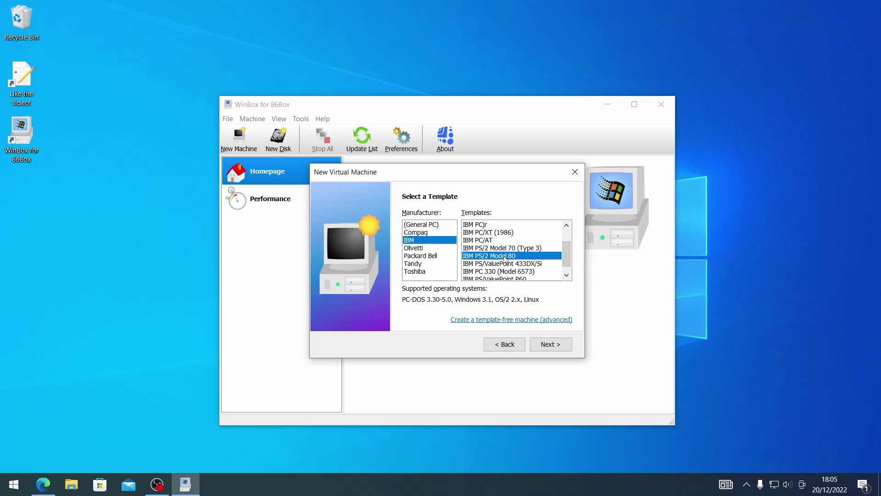
- Choose the general PC template Multimedia 386-based system instead and continue to the optional settings
click(428, 232)
click(430, 224)
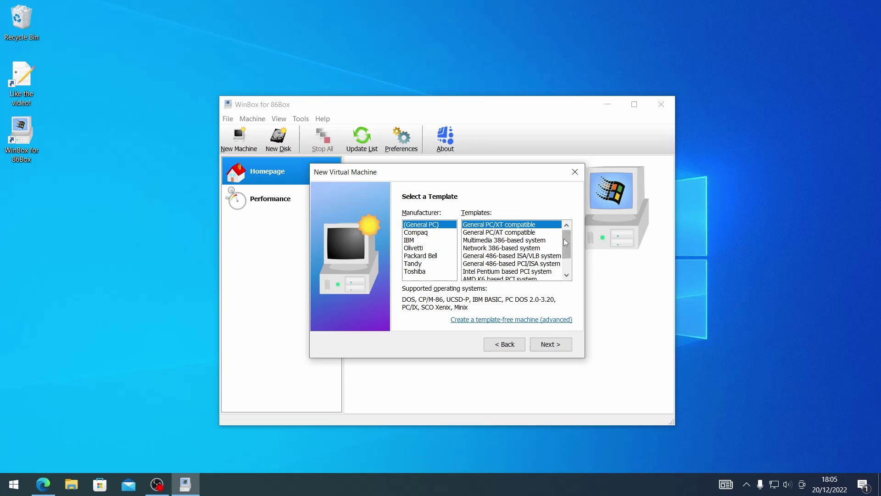
click(508, 241)
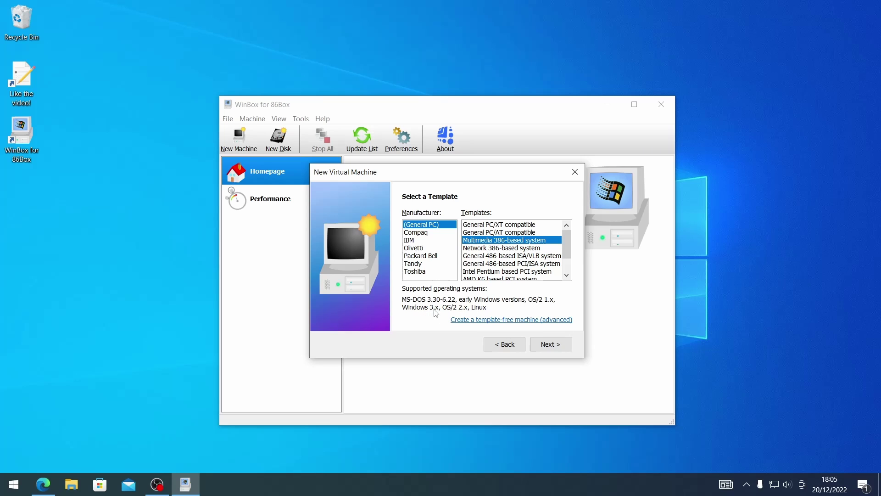
click(553, 344)
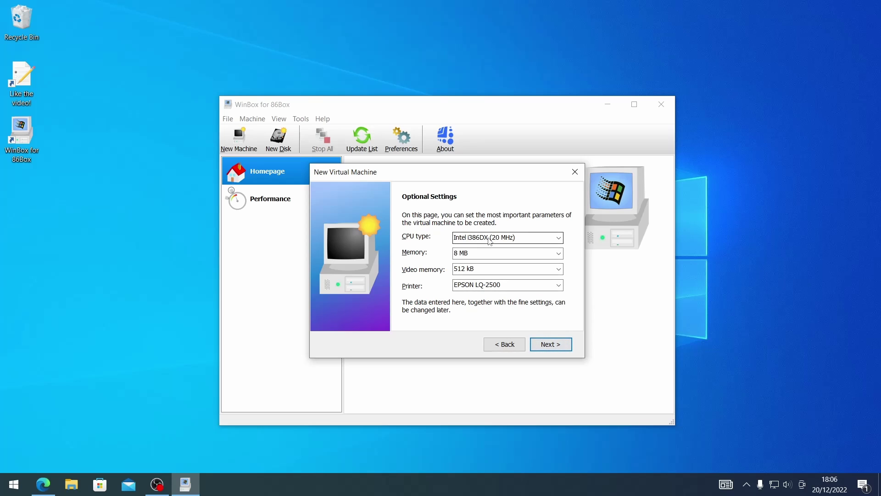
- Select the Intel i386DX (20 MHz) CPU and 8 MB of memory for the virtual machine
click(554, 238)
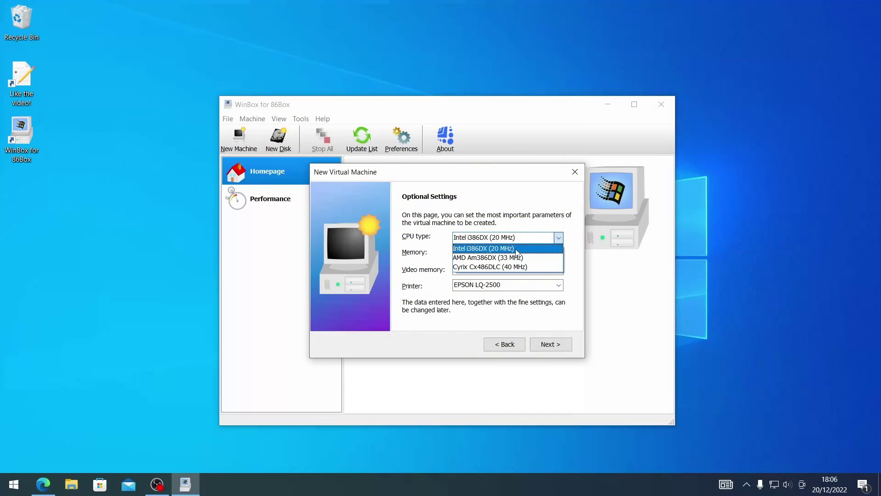
click(522, 250)
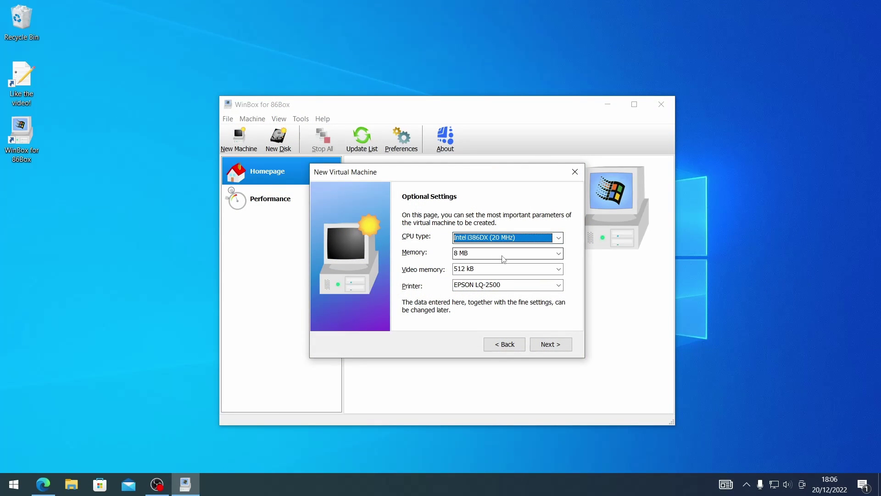
click(502, 255)
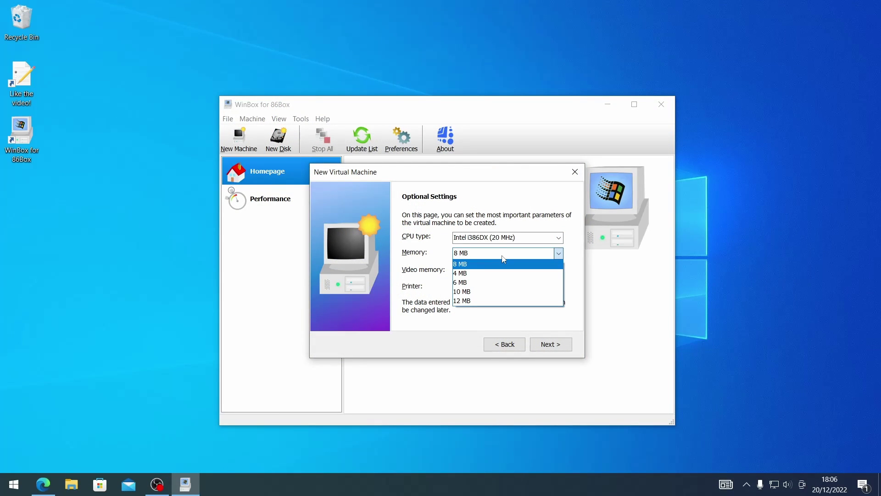
click(493, 264)
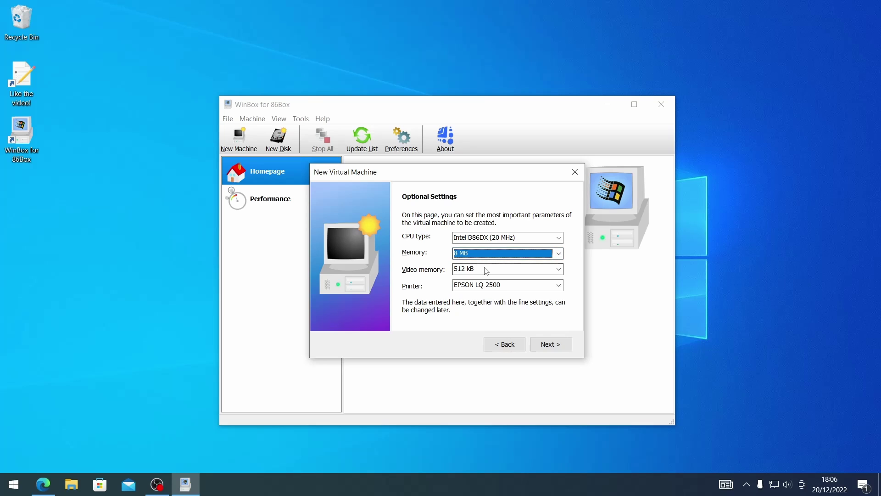
- Select 512 kB of video memory, set the printer to None, and continue to the storage devices
click(489, 271)
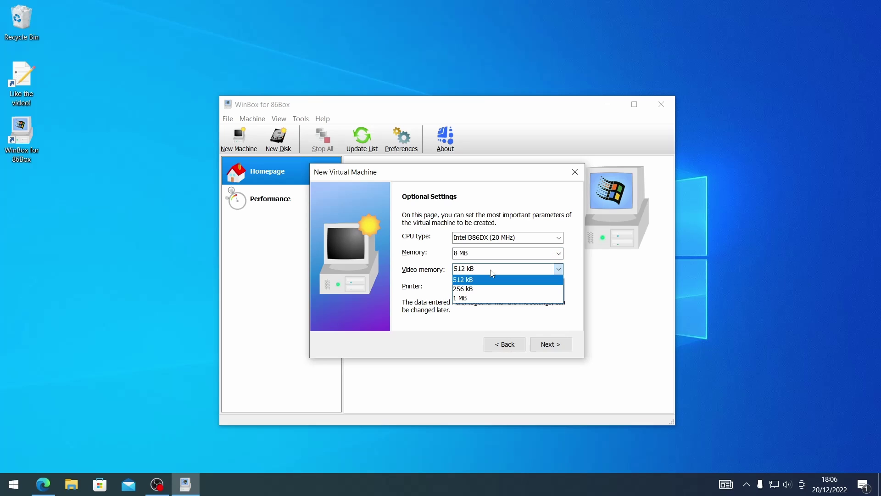
click(524, 273)
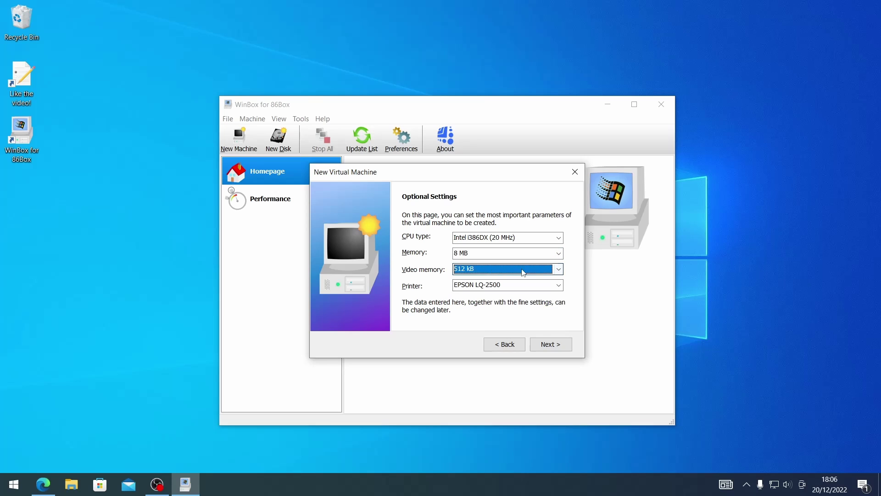
click(511, 285)
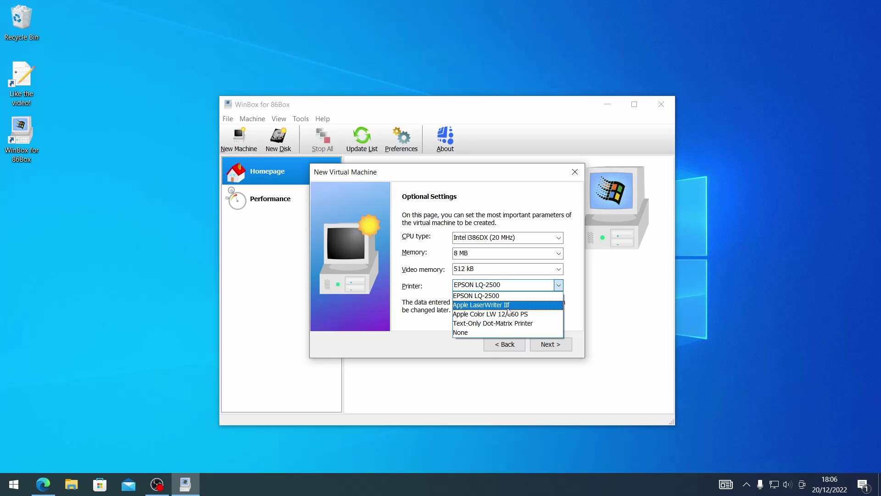
click(479, 333)
click(550, 345)
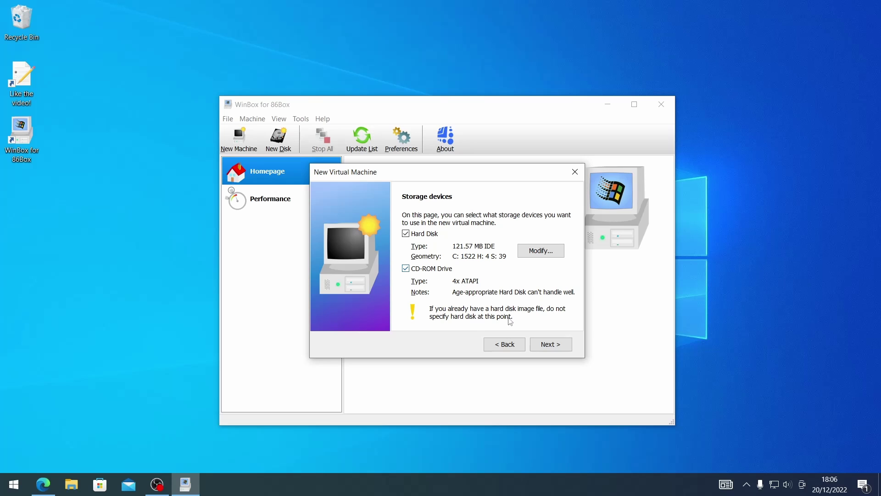
- Accept the default hard disk and CD-ROM drive, and create the machine with more settings shown after creation
click(550, 343)
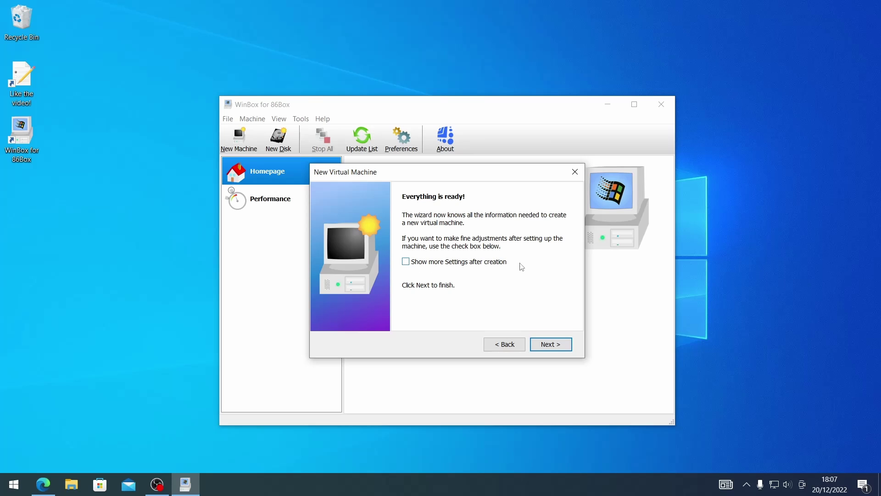
click(406, 262)
click(551, 345)
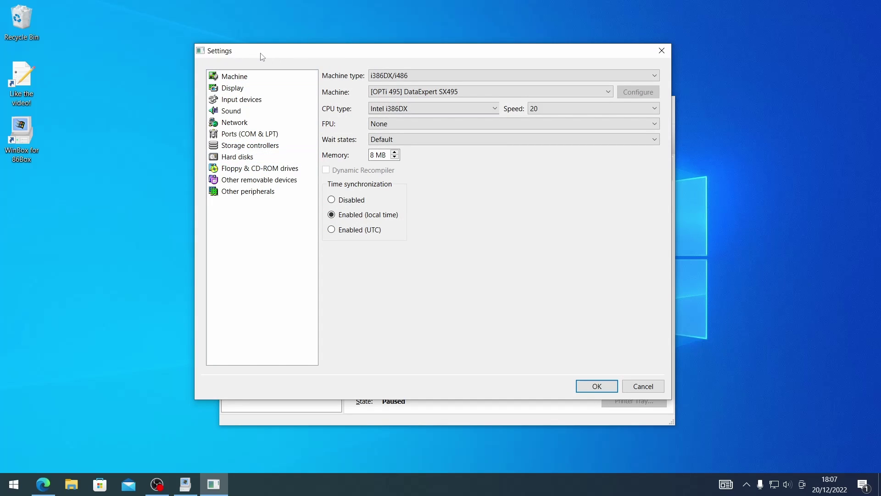
- Review the new machine's sound, input device and display settings
drag(262, 56, 270, 50)
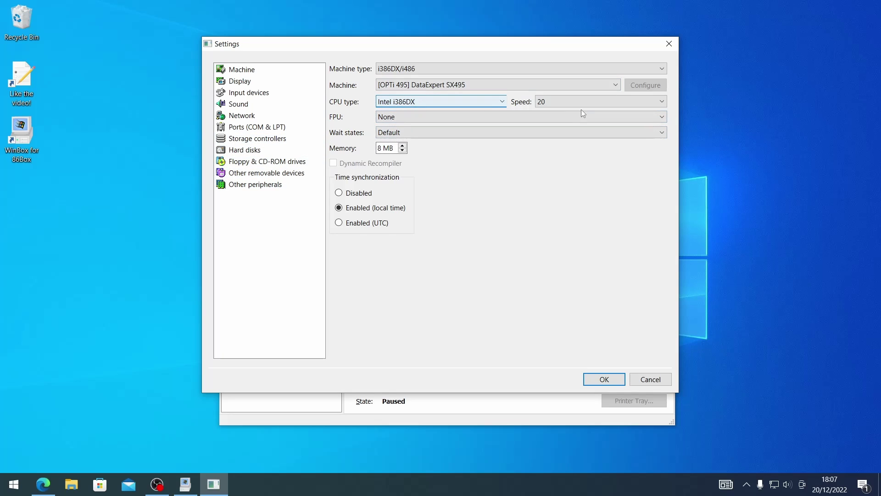
click(248, 104)
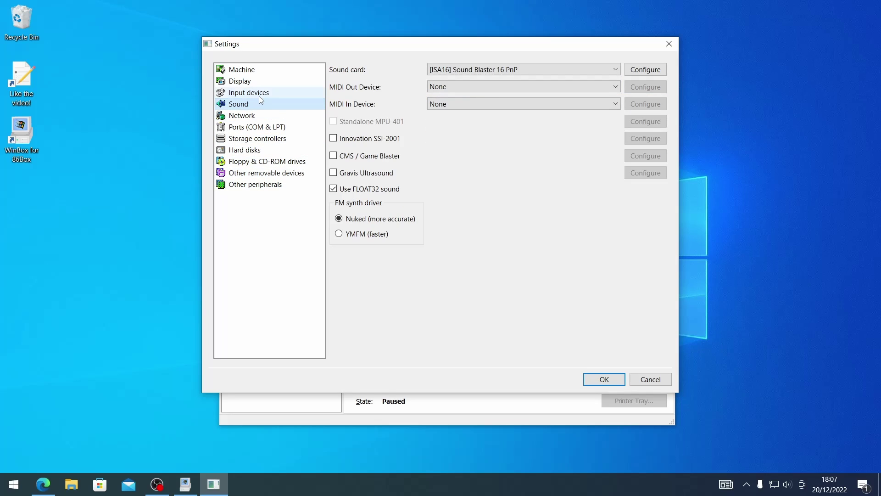
click(258, 93)
click(258, 85)
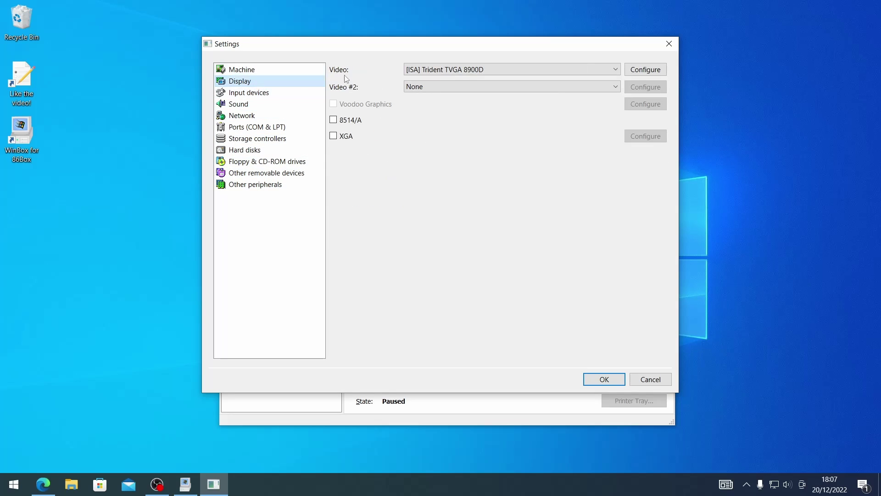
- Set the sound card to [ISA16] Sound Blaster 16 and the MIDI Out device to System MIDI
click(274, 103)
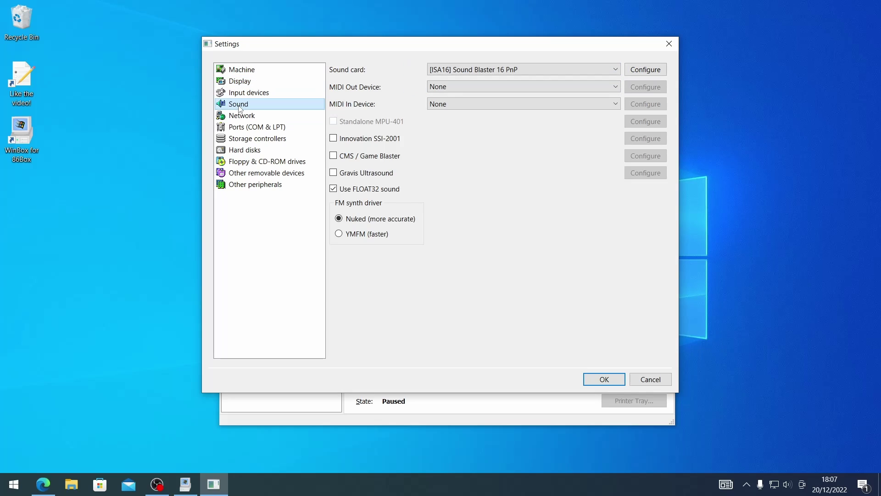
click(506, 72)
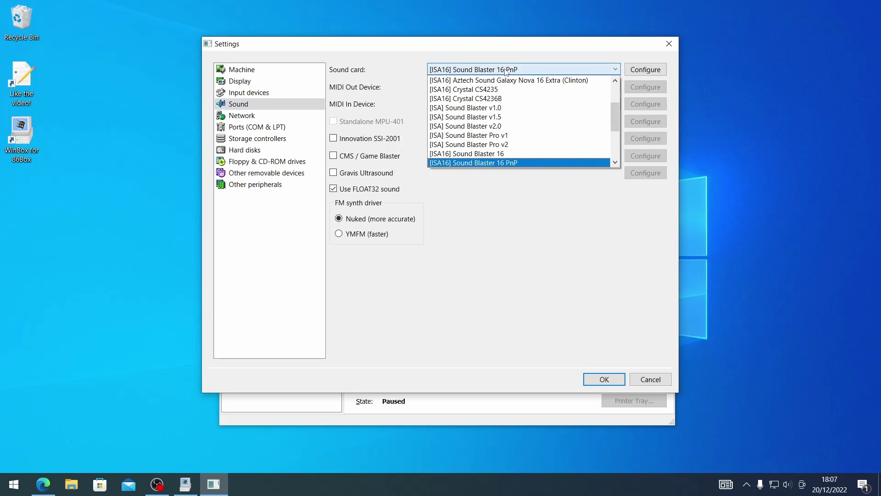
click(507, 154)
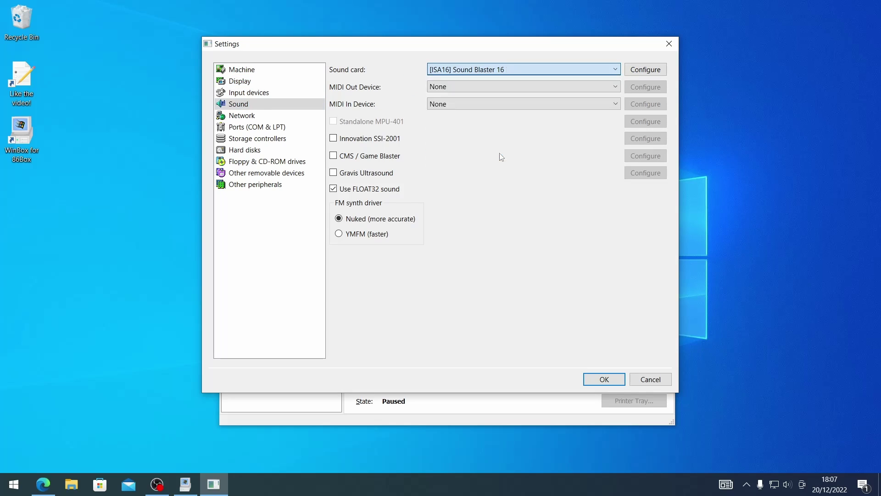
click(465, 87)
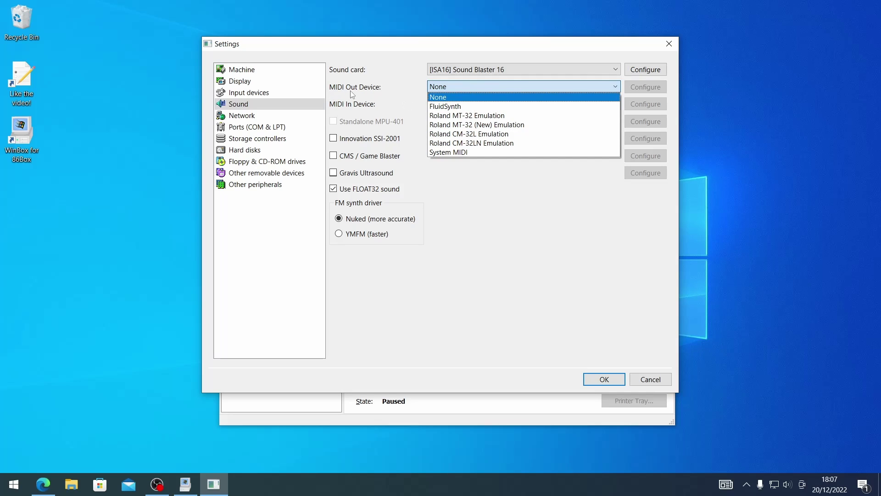
click(456, 153)
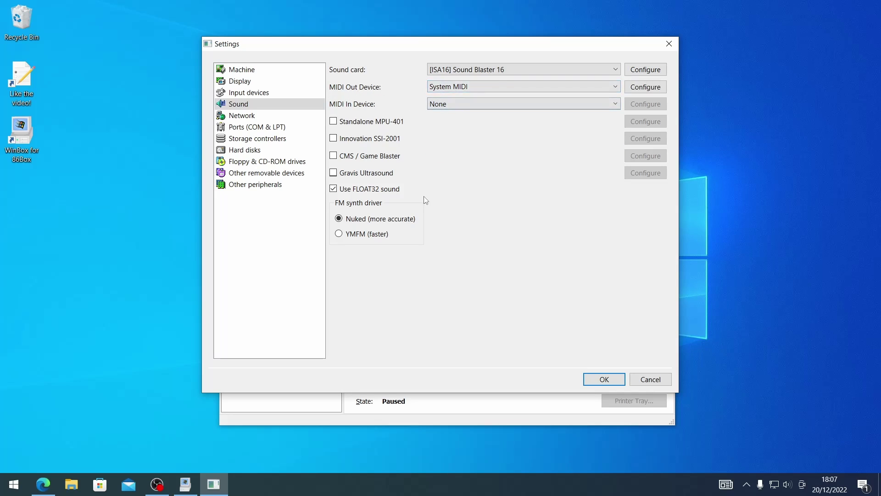
click(472, 87)
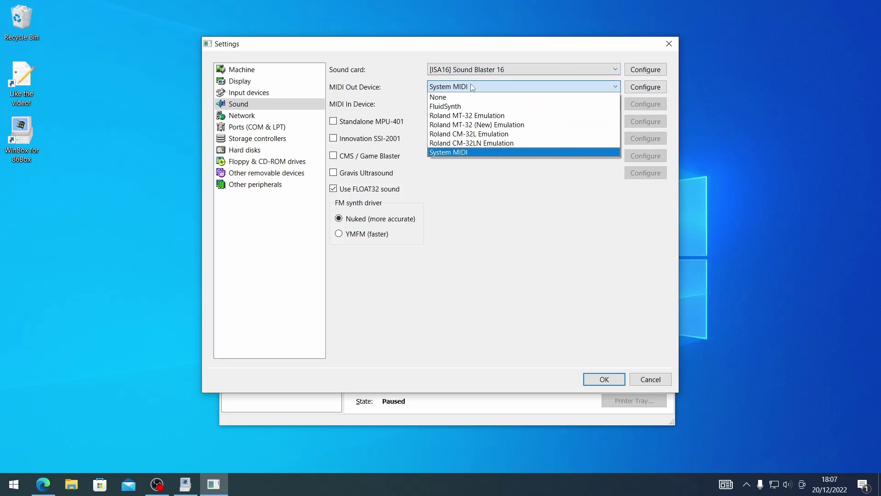
click(461, 153)
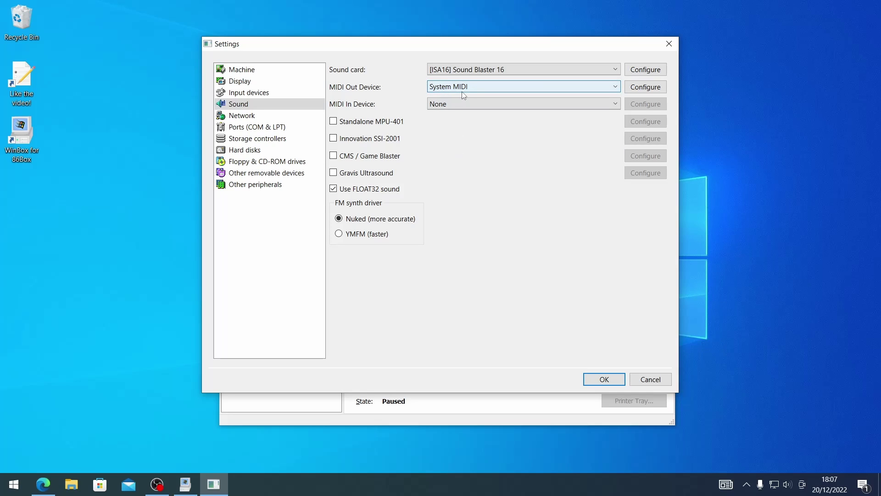
- Check the network and machine settings, then save the virtual machine's configuration
click(242, 116)
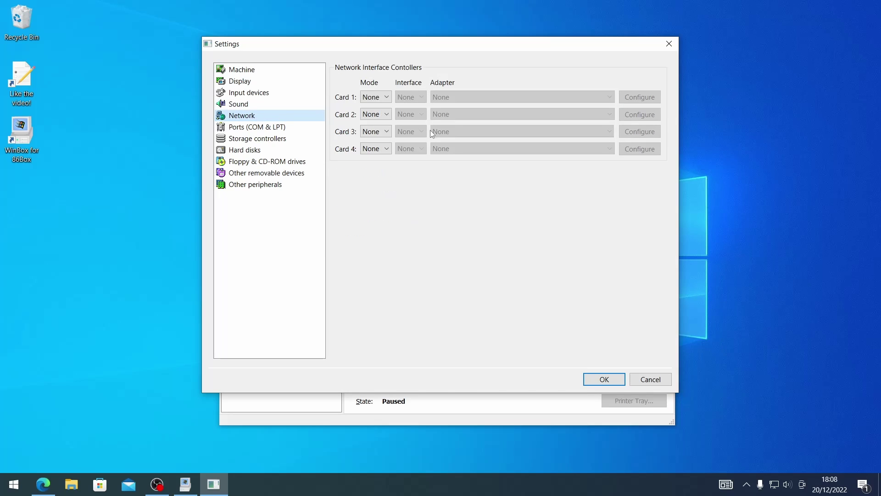
click(247, 74)
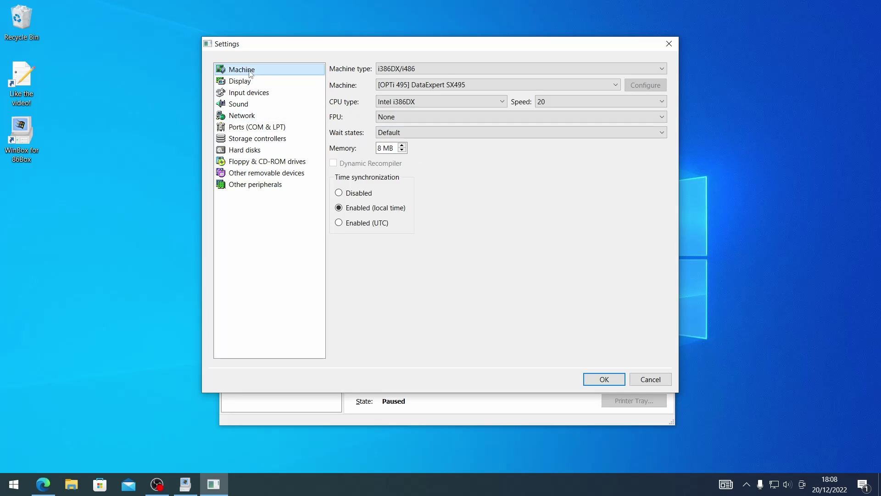
click(611, 383)
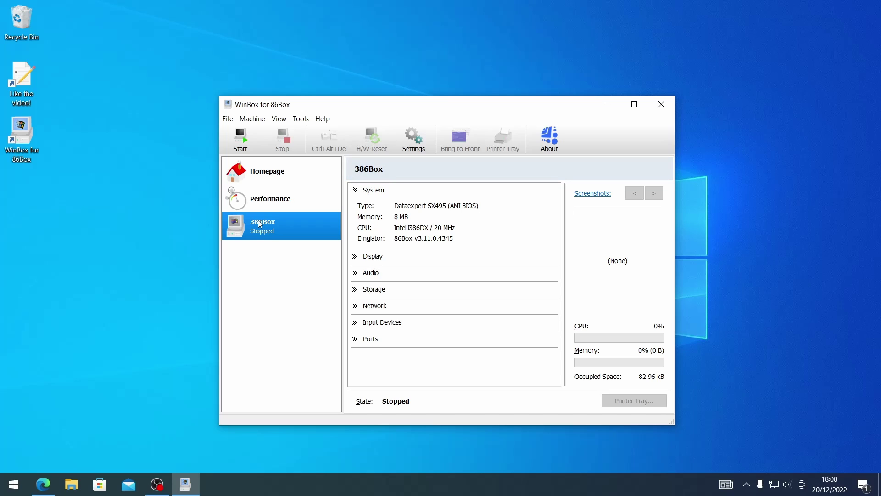
- Start the 386Box virtual machine and enter its BIOS setup utility
click(240, 146)
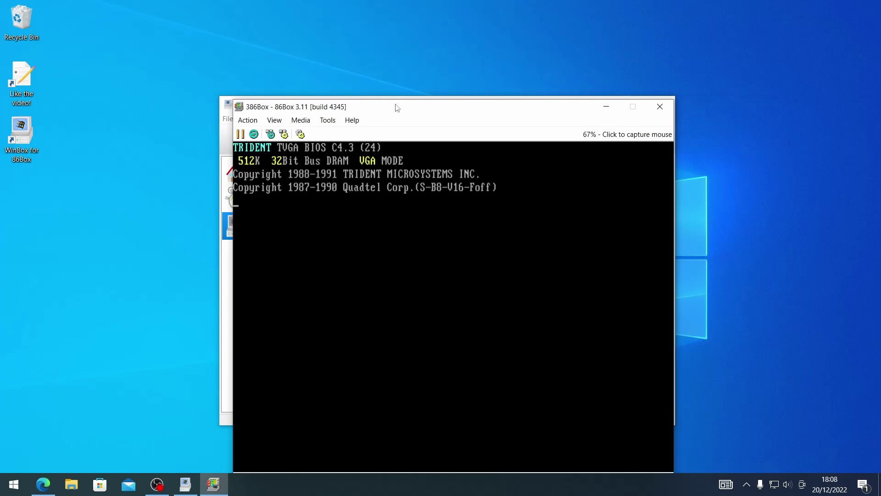
drag(395, 109, 377, 68)
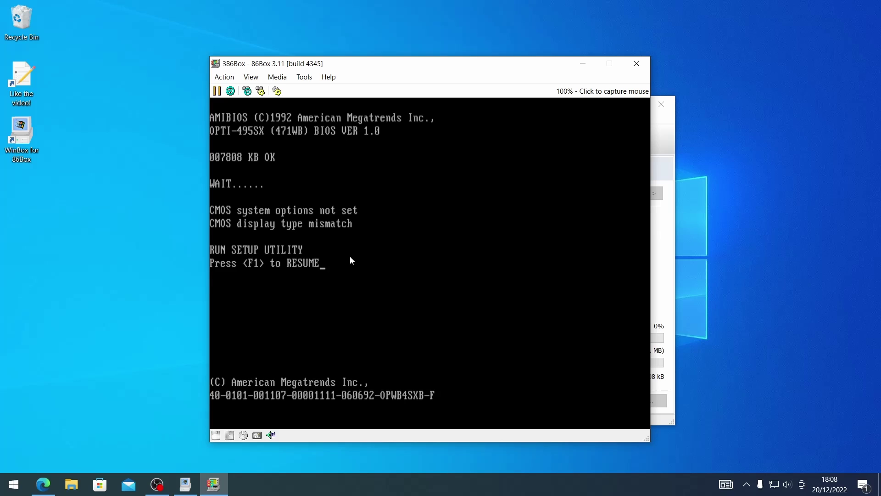
key(F1)
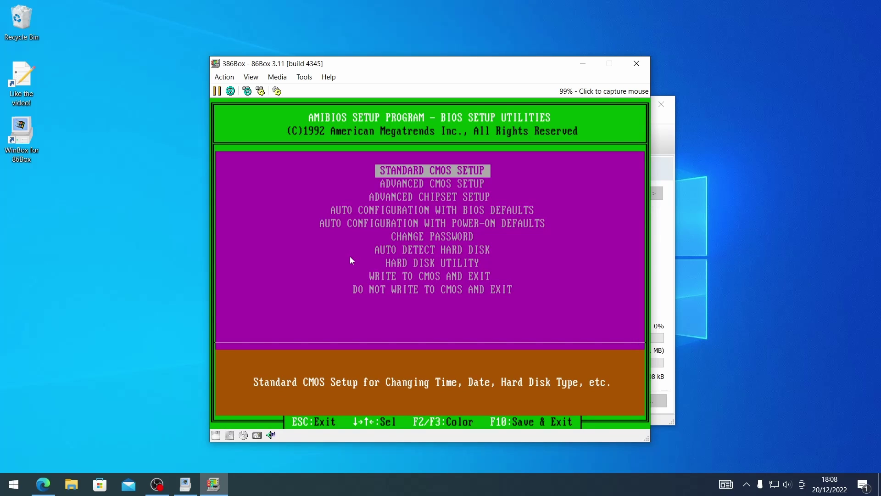
- Auto-detect the hard disks in the BIOS, accepting the parameters for C: and declining those for D:
key(Down)
key(Down)
key(Down)
key(Down)
key(Down)
key(Down)
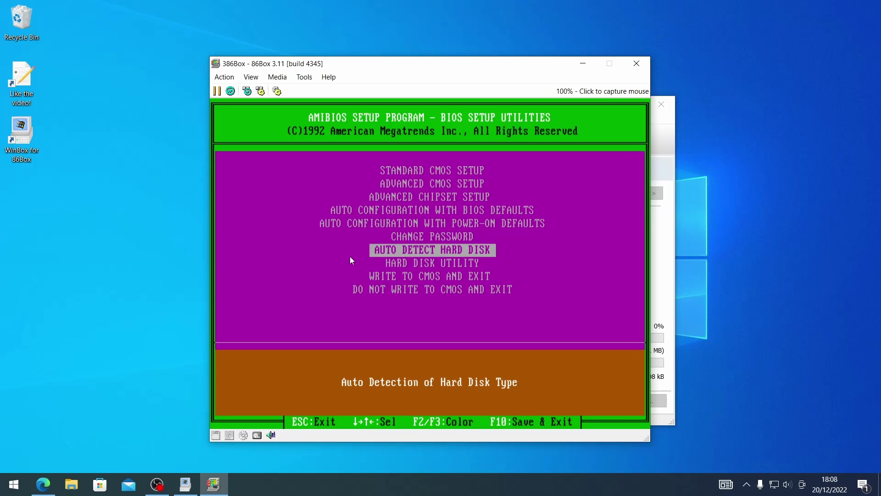
key(Return)
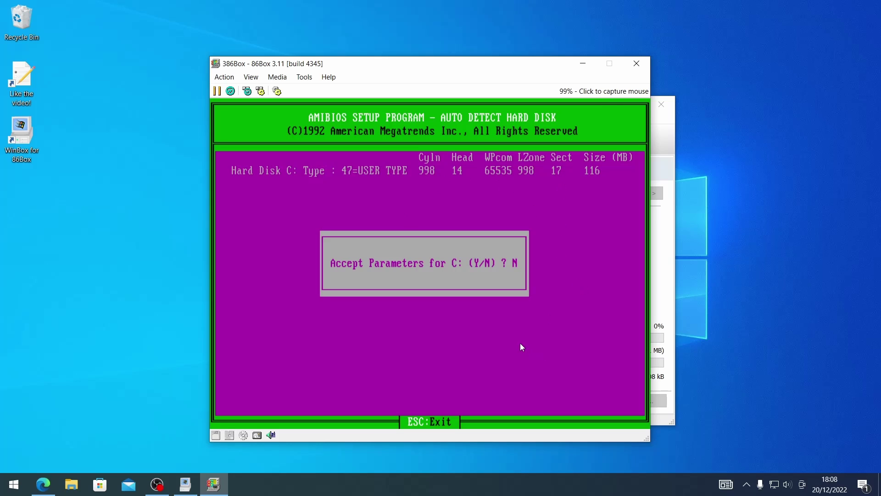
key(y)
key(Return)
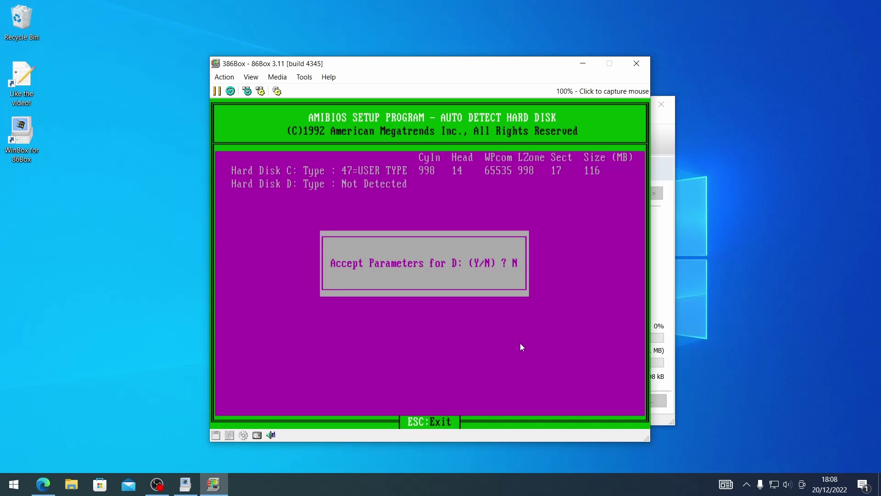
key(Return)
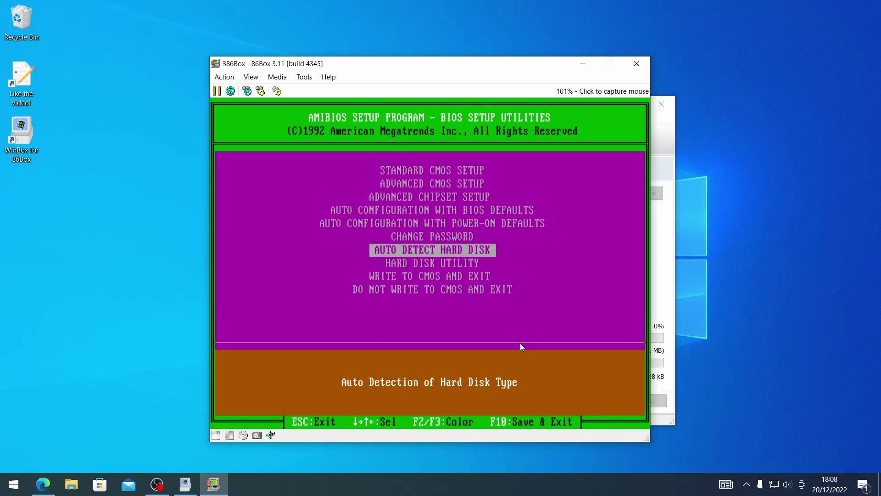
- Write the BIOS settings to CMOS and exit the setup utility, confirming with Y
key(Down)
key(Down)
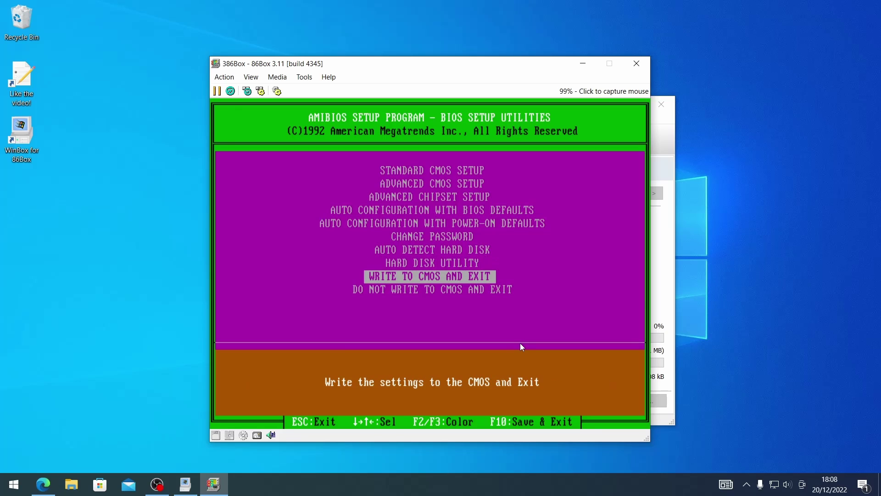
key(Return)
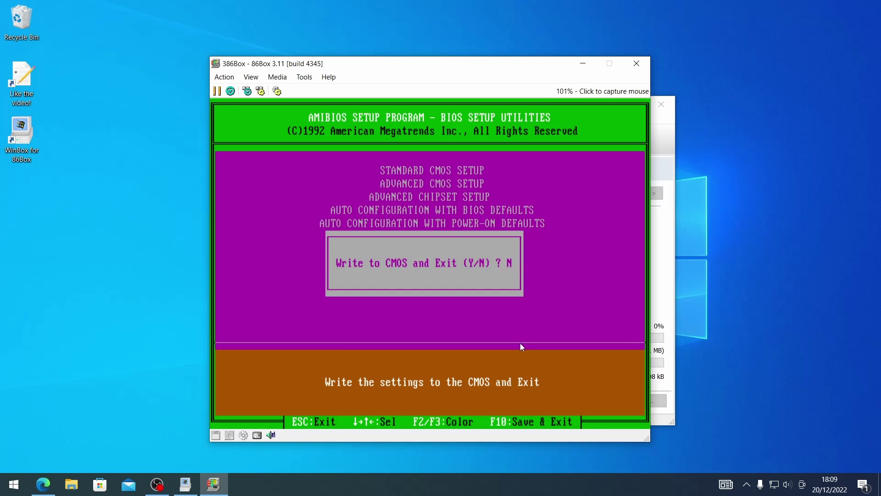
key(y)
key(Return)
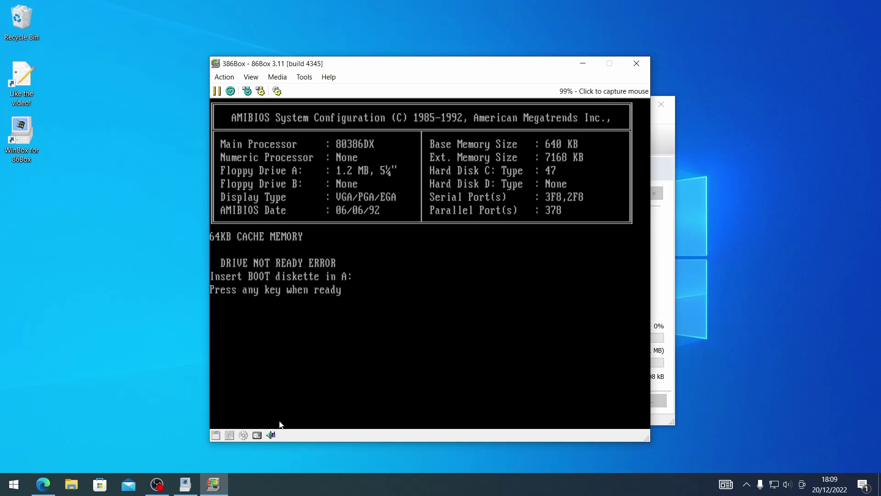
- Load DISK01 from Downloads > Microsoft MS-DOS 3.30 (5.25) into the first floppy drive and try to boot from it
click(215, 435)
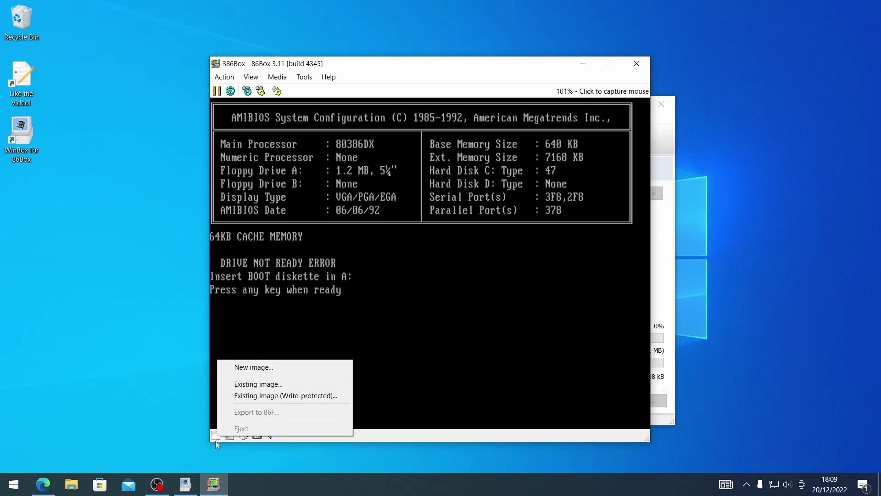
click(214, 439)
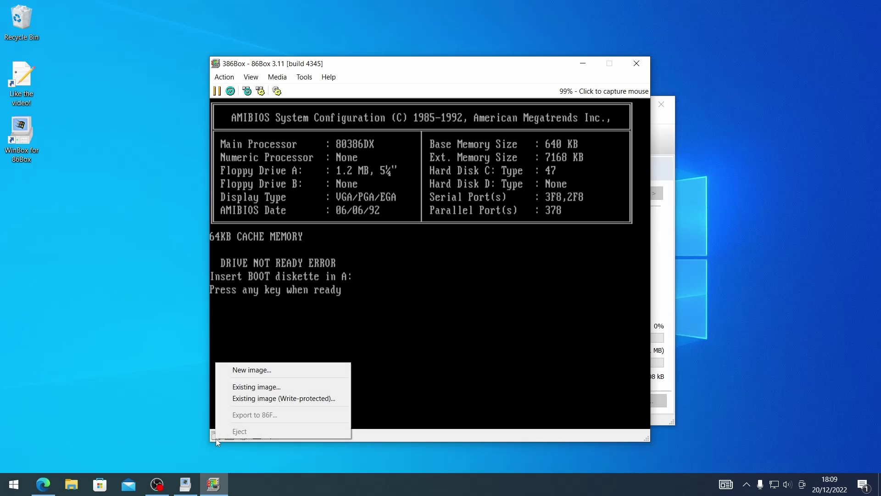
click(272, 389)
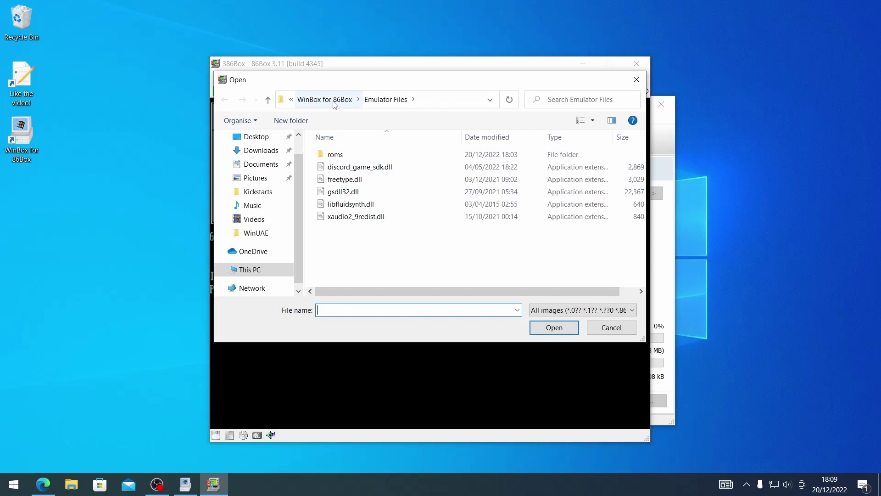
click(262, 151)
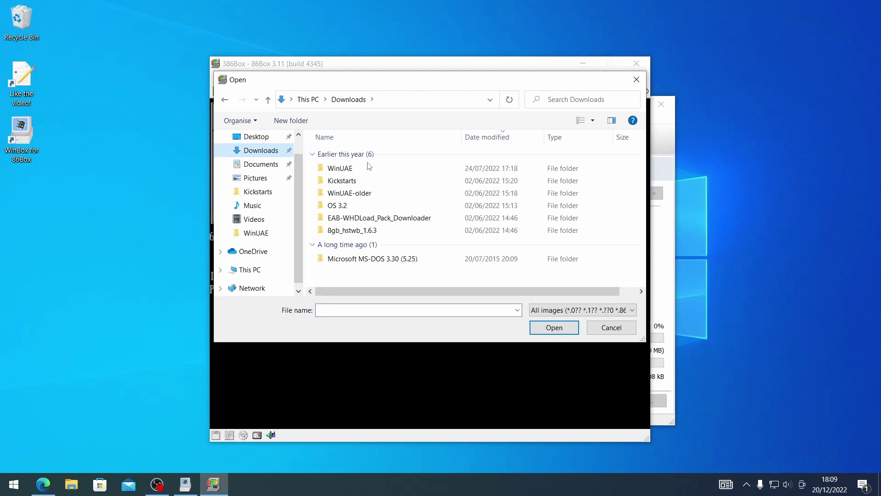
click(375, 261)
double_click(375, 260)
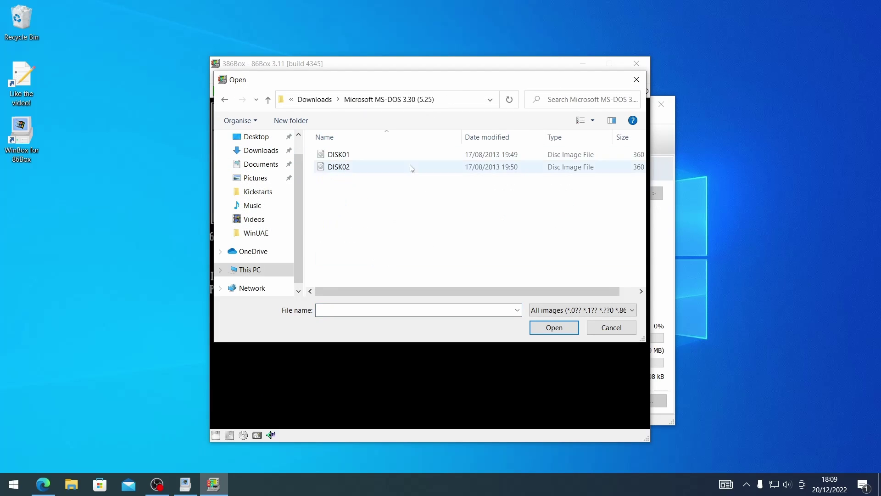
click(352, 159)
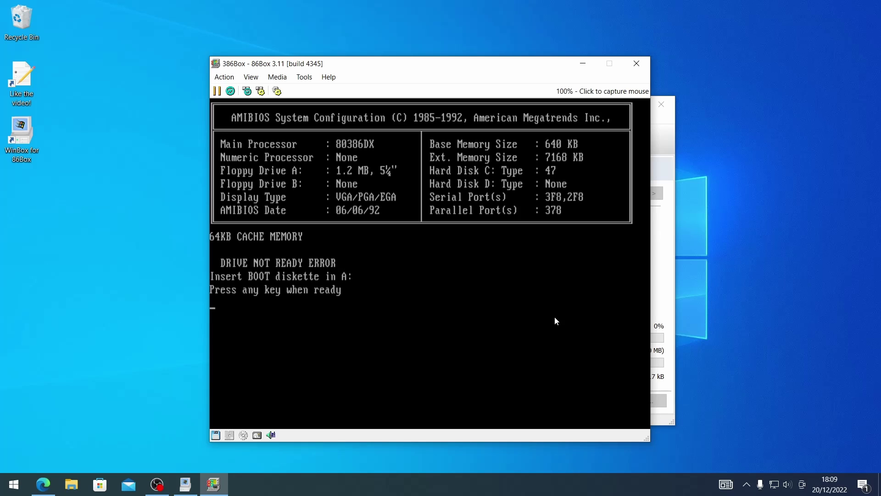
key(Return)
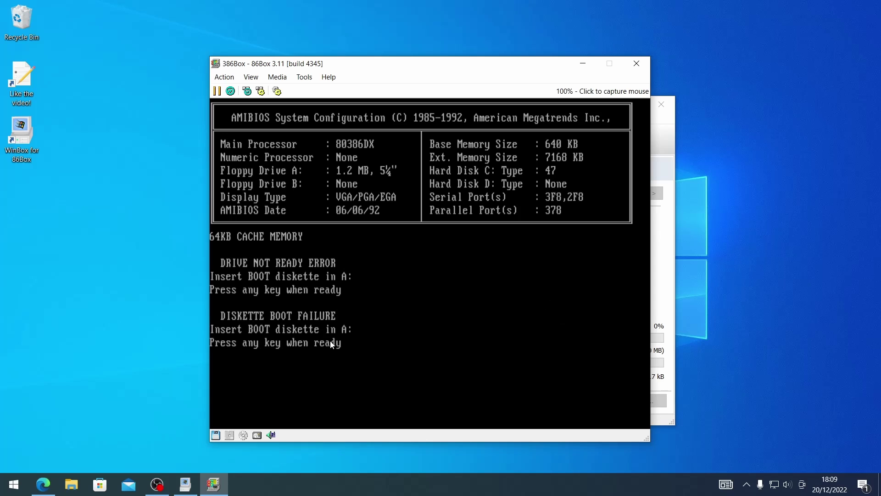
- Mount the existing image DISK01 in Floppy 2 (5.25" 1.2M) and check the drive assignments
click(217, 437)
drag(378, 66, 357, 77)
click(209, 91)
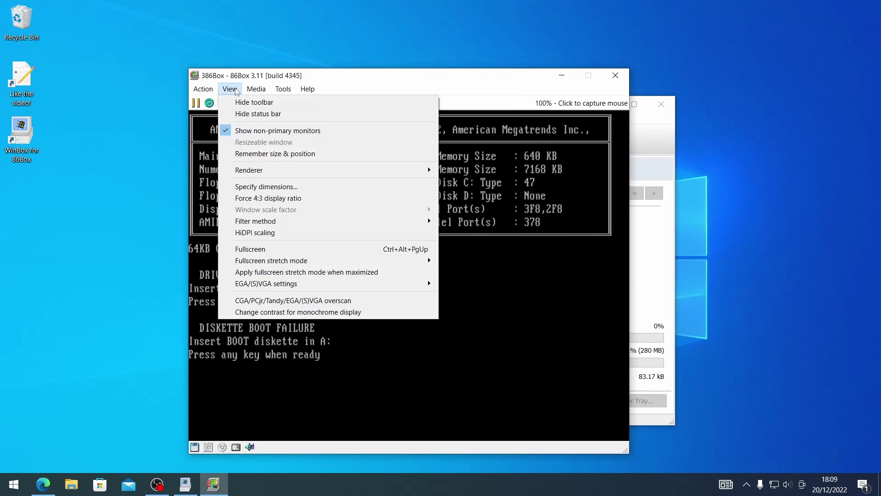
mouse_move(256, 91)
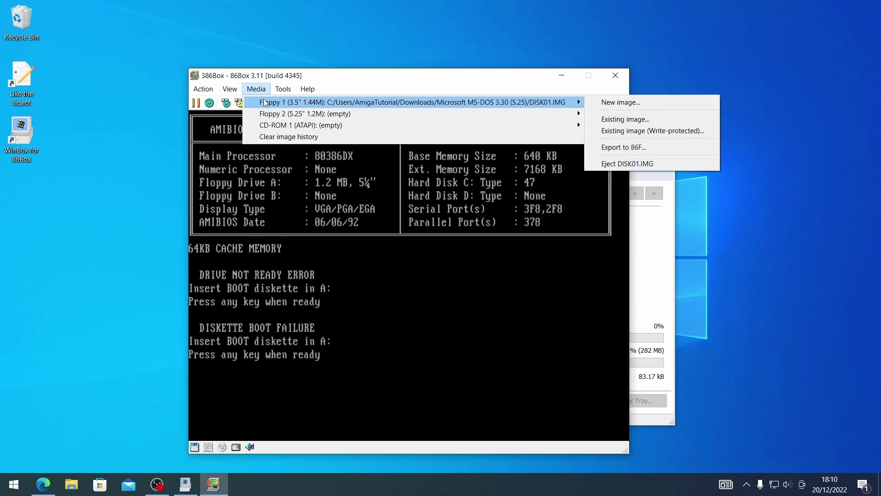
mouse_move(301, 114)
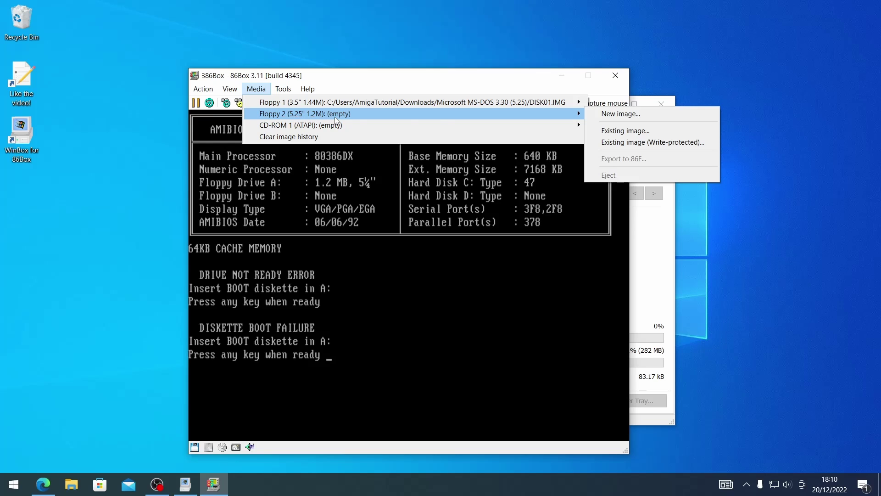
click(625, 131)
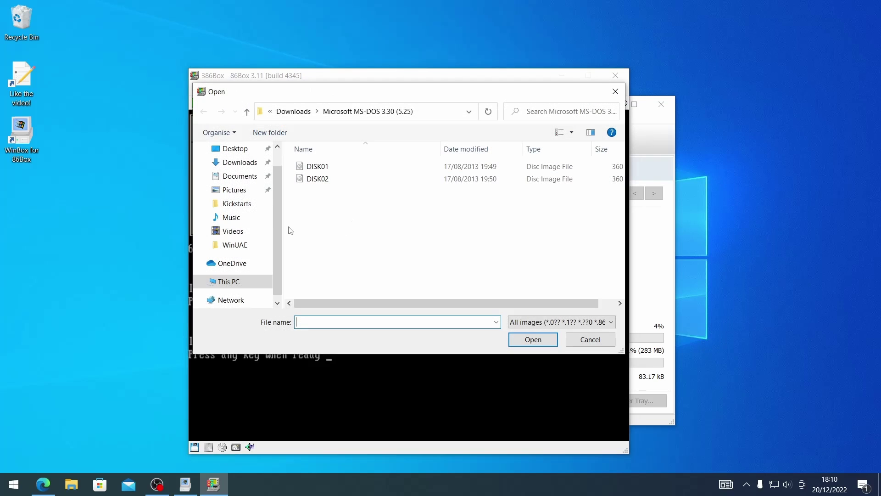
click(318, 166)
click(541, 341)
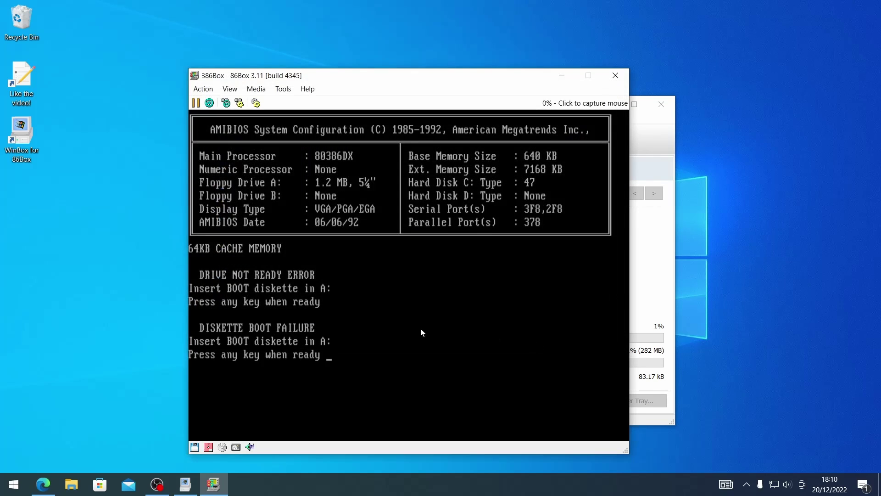
click(256, 90)
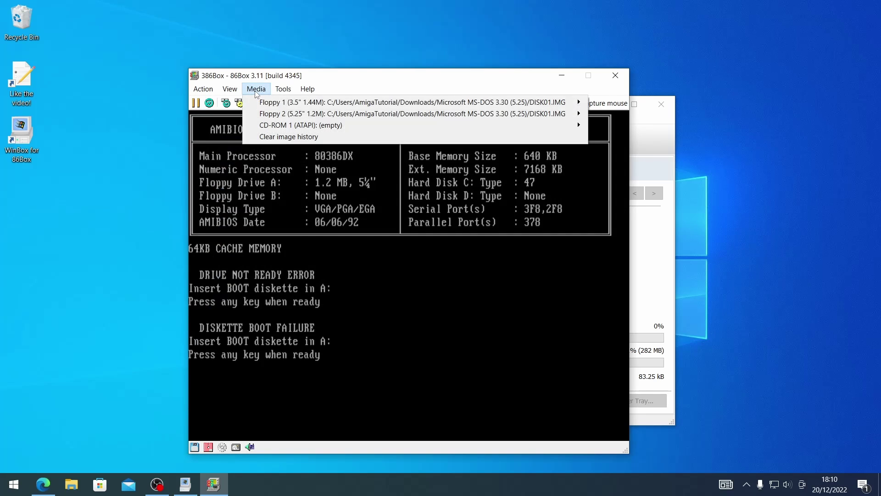
click(256, 90)
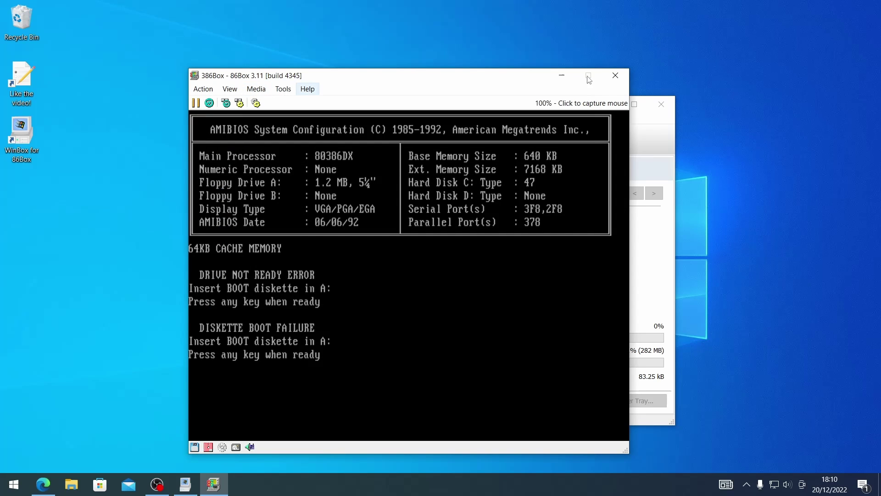
- Exit the running 386Box machine and set its first floppy drive type to 5.25" 360k in the hardware settings
click(617, 79)
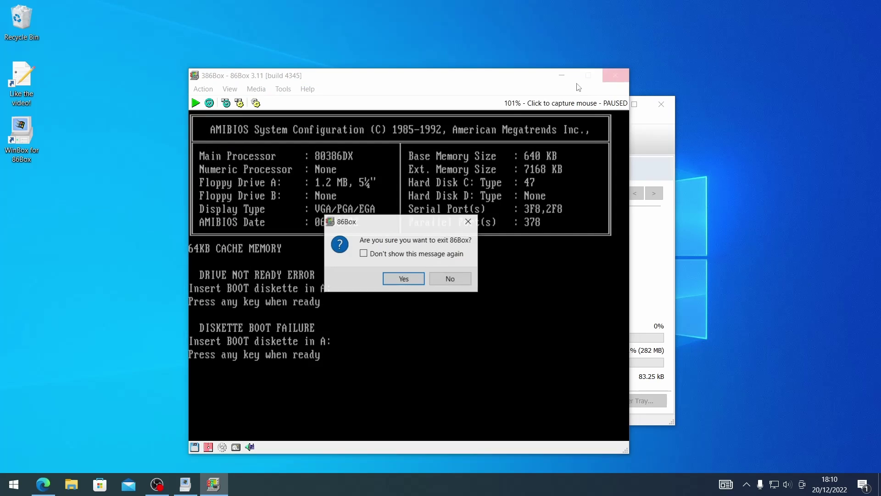
click(419, 282)
right_click(282, 229)
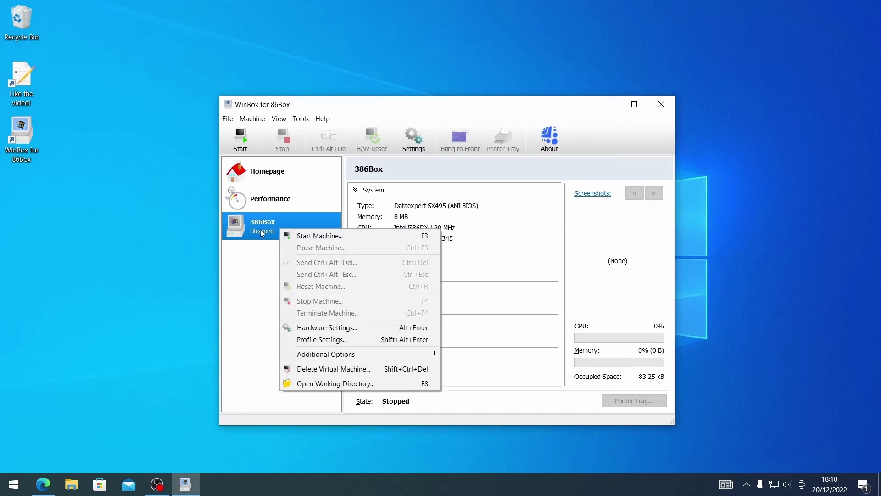
click(327, 327)
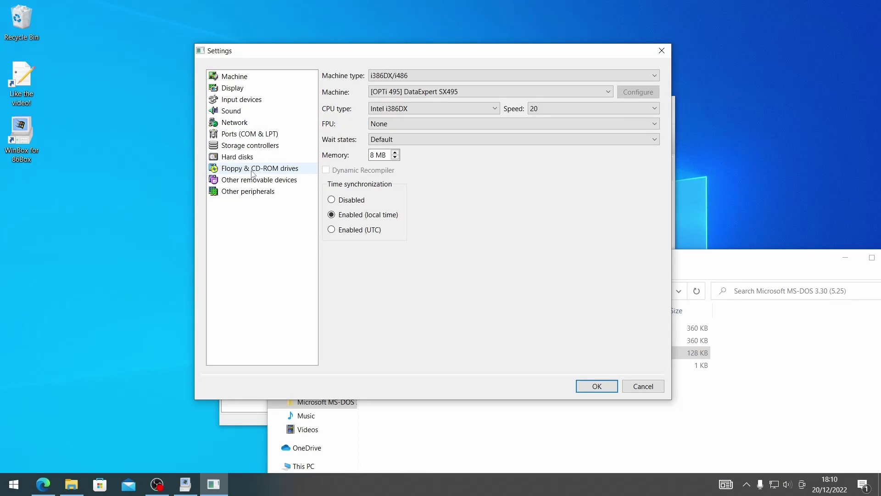
click(252, 173)
click(365, 111)
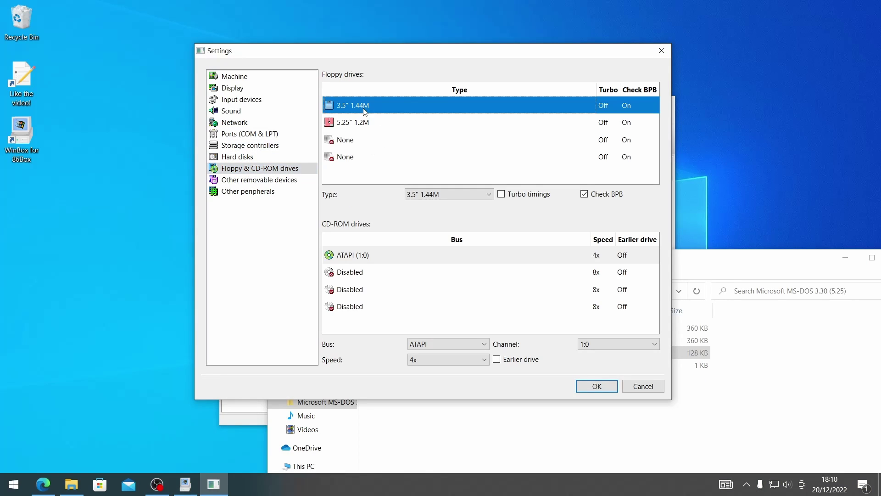
click(448, 195)
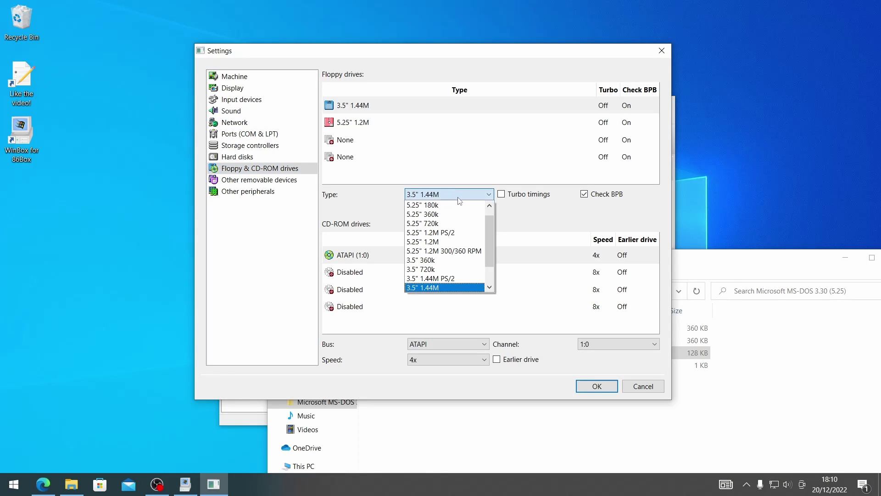
click(436, 216)
key(Return)
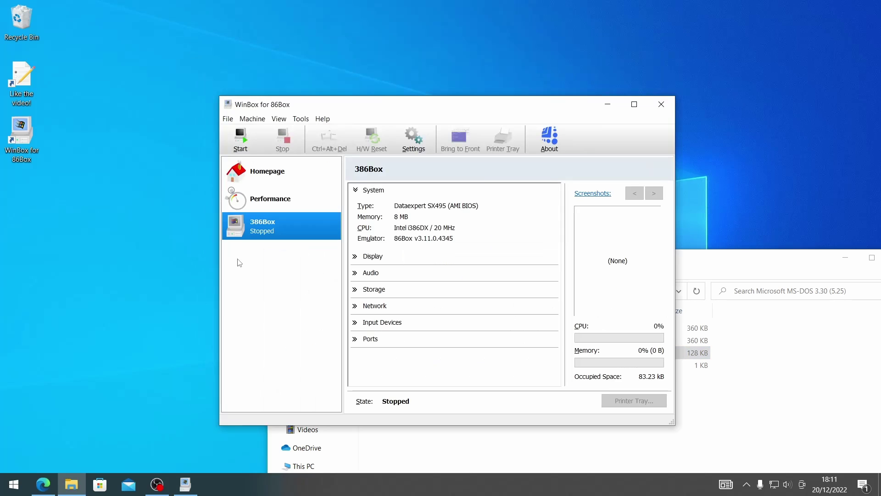
- Start the 386Box machine and load DISK01 from the Microsoft MS-DOS 3.30 (5.25) folder into its first floppy drive
double_click(276, 235)
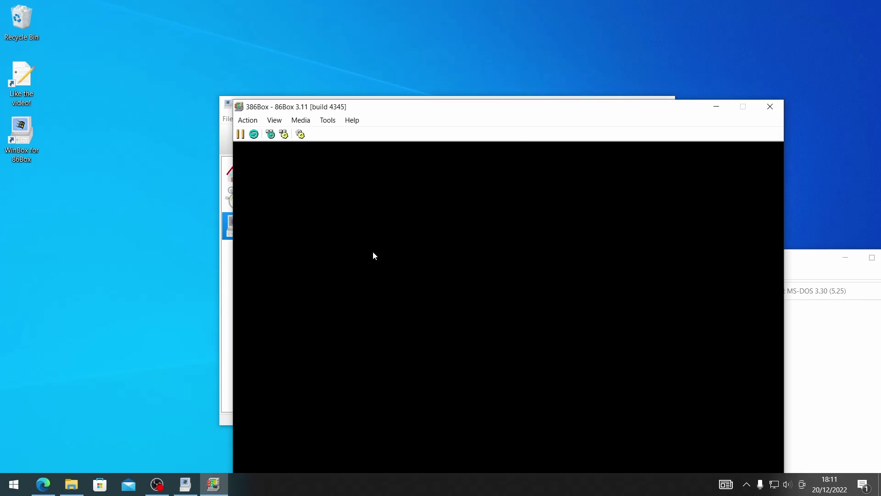
drag(435, 121, 414, 66)
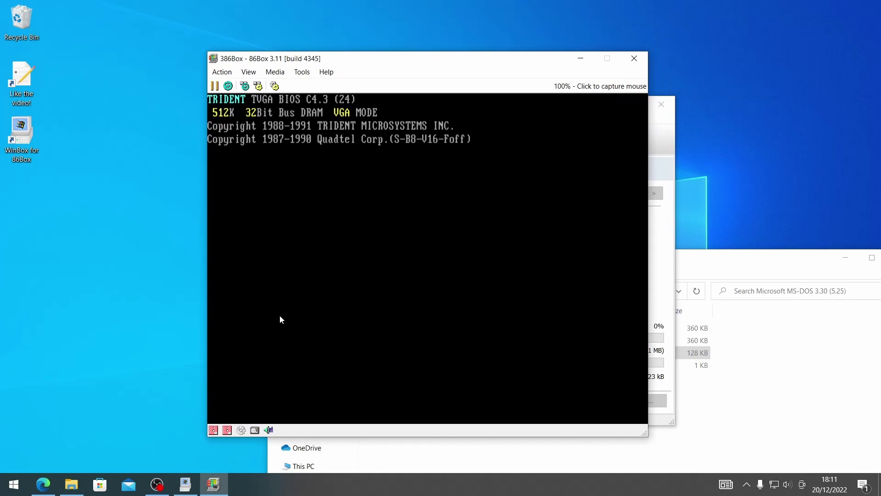
click(213, 430)
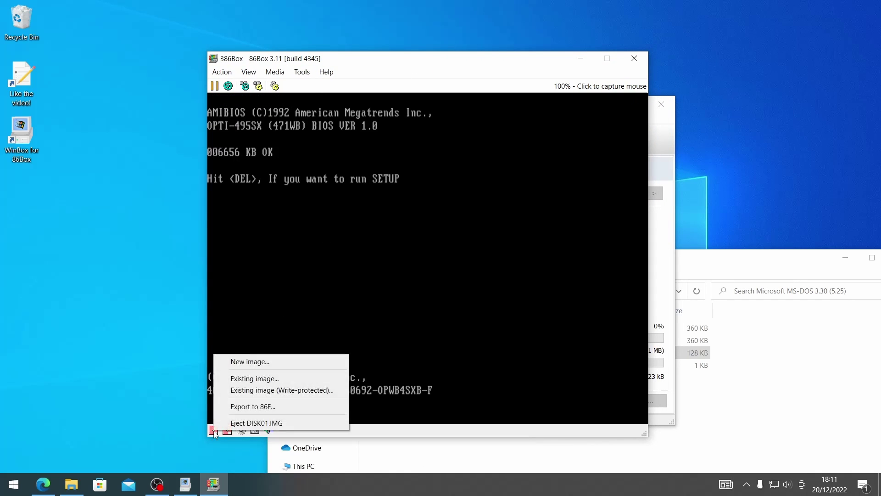
click(270, 381)
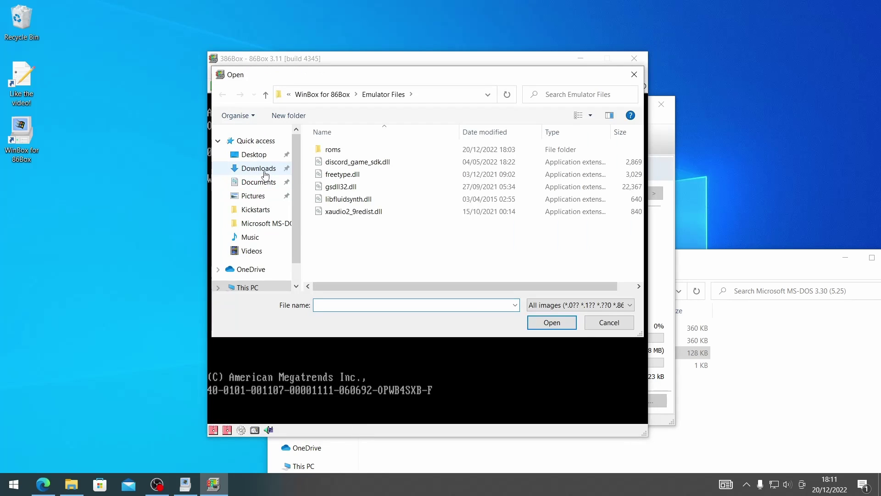
click(257, 168)
double_click(354, 255)
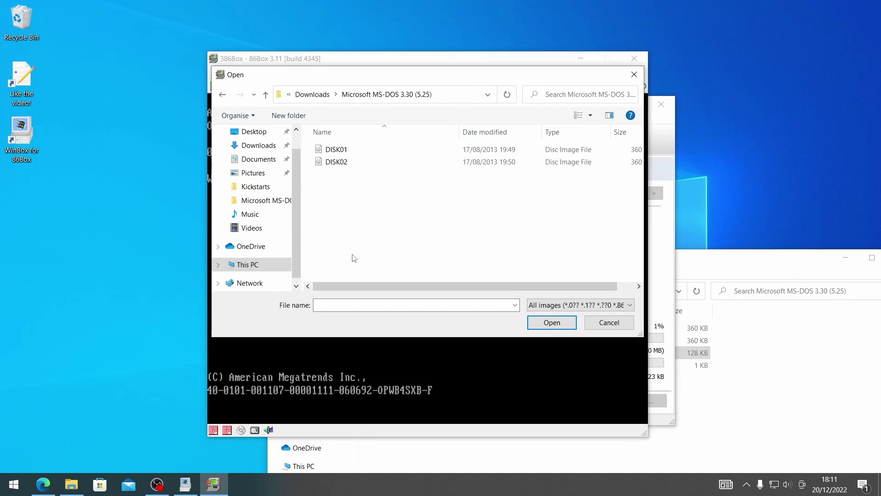
click(339, 150)
click(542, 322)
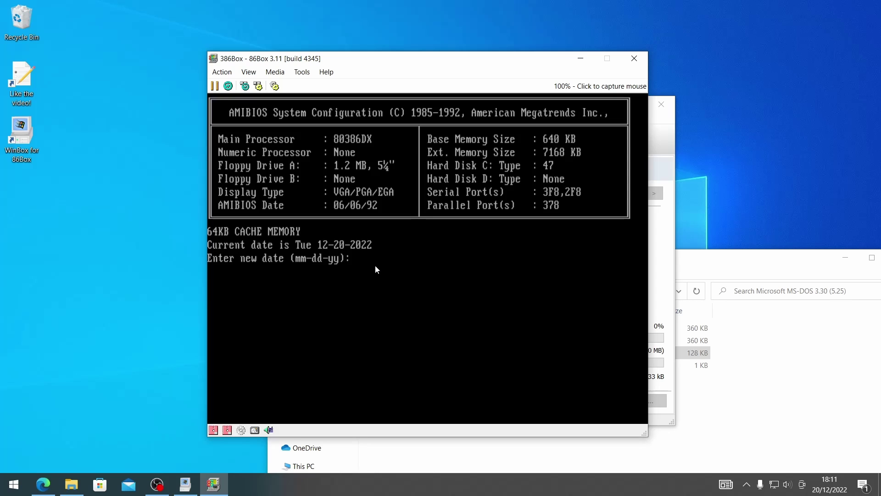
- Accept the current date and time in MS-DOS and run fdisk from the A: prompt
key(Return)
key(Return)
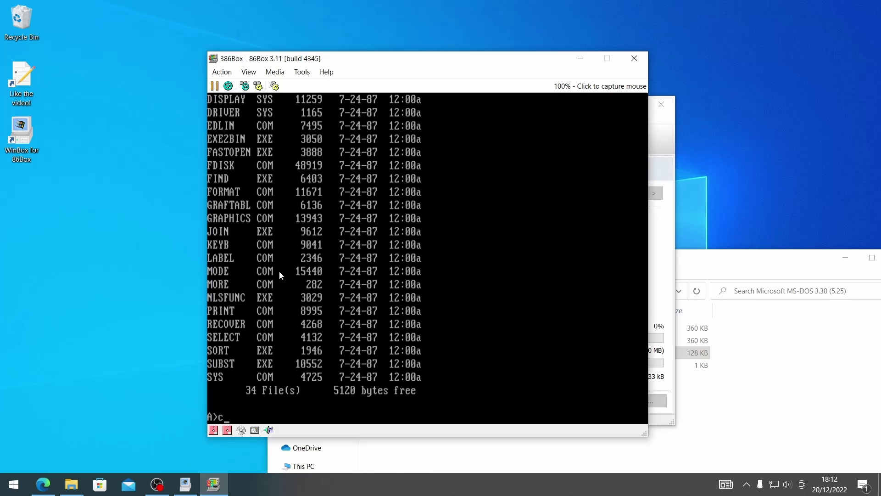
text(fdisk)
key(Return)
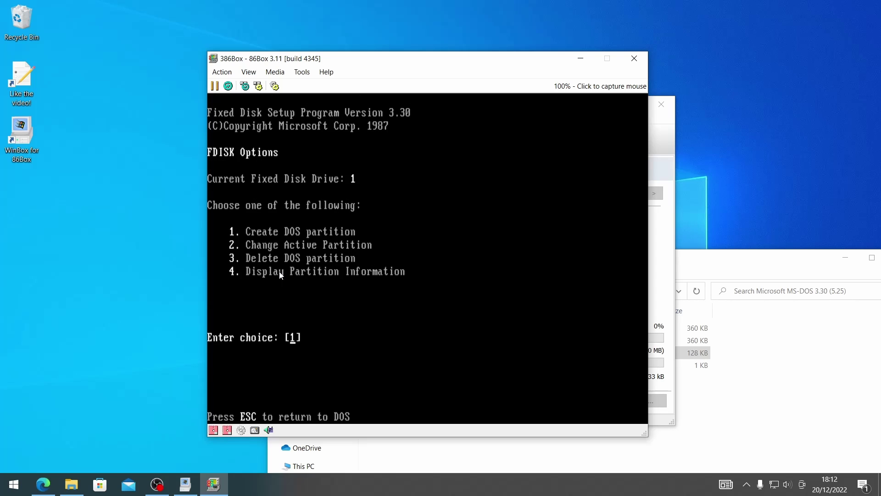
- Create a primary DOS partition using the maximum size, make it active, and restart the system
key(Return)
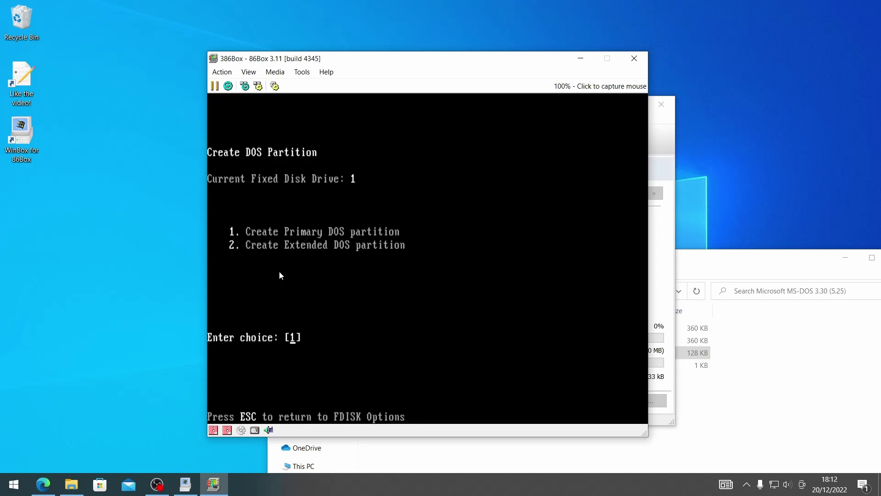
key(Return)
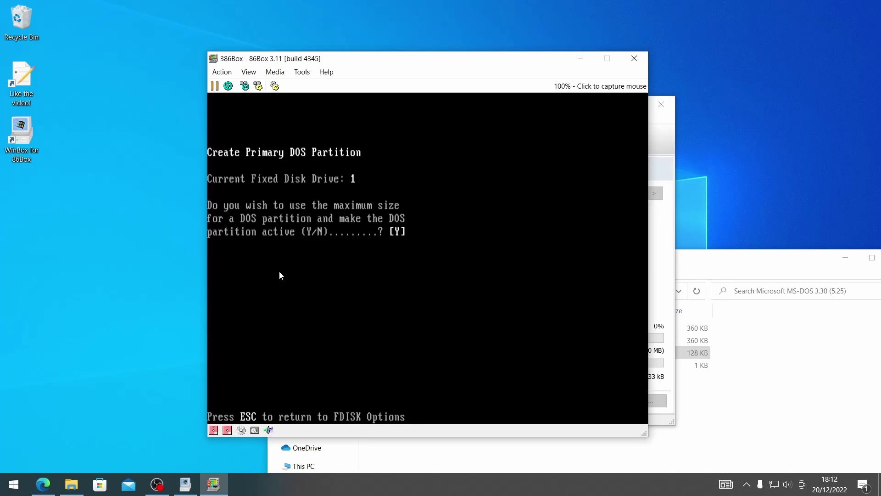
key(Return)
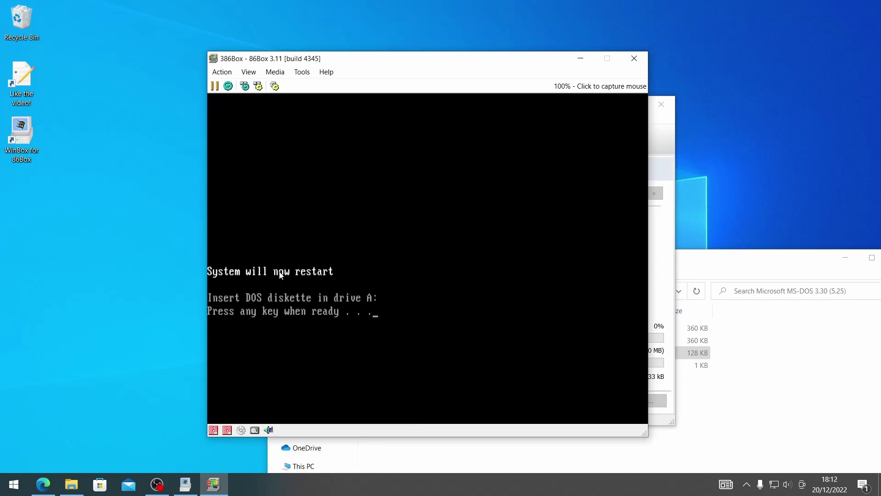
key(Return)
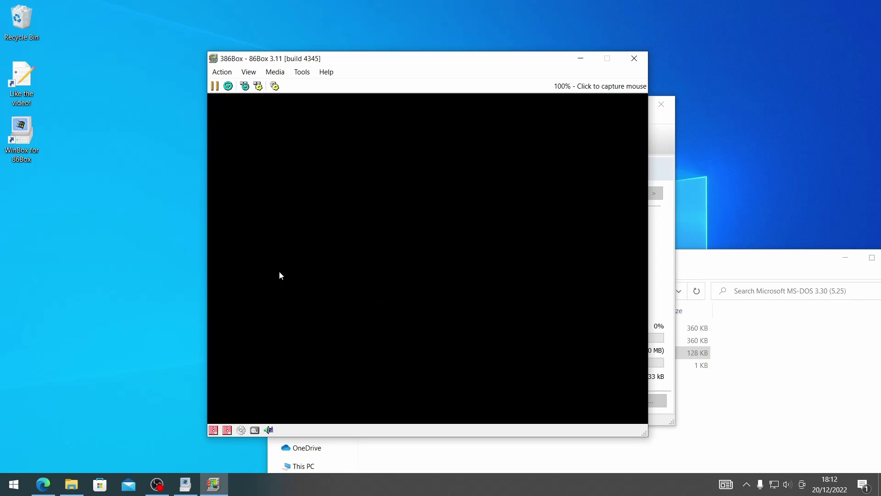
- Accept the current date and time in MS-DOS after booting from DISK01
click(280, 272)
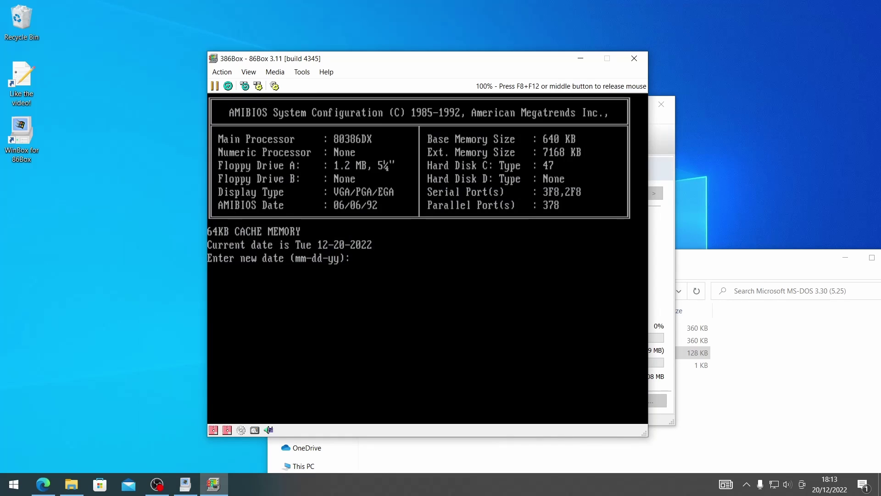
key(Return)
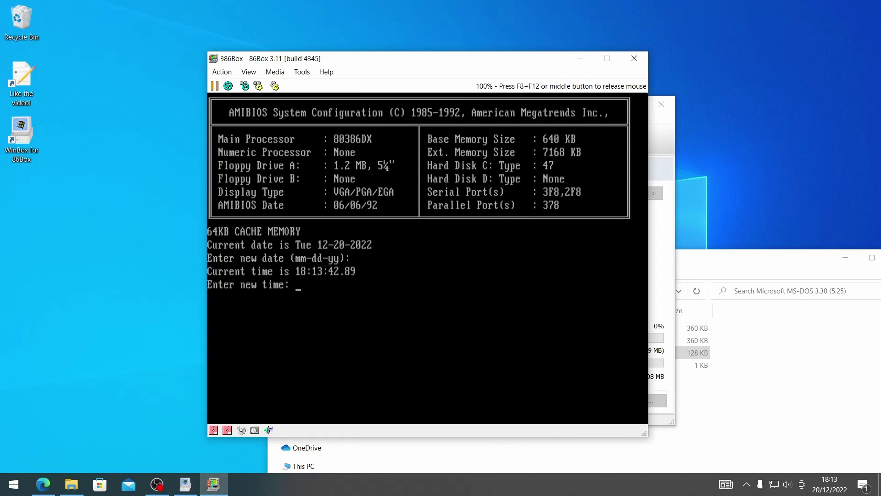
key(Return)
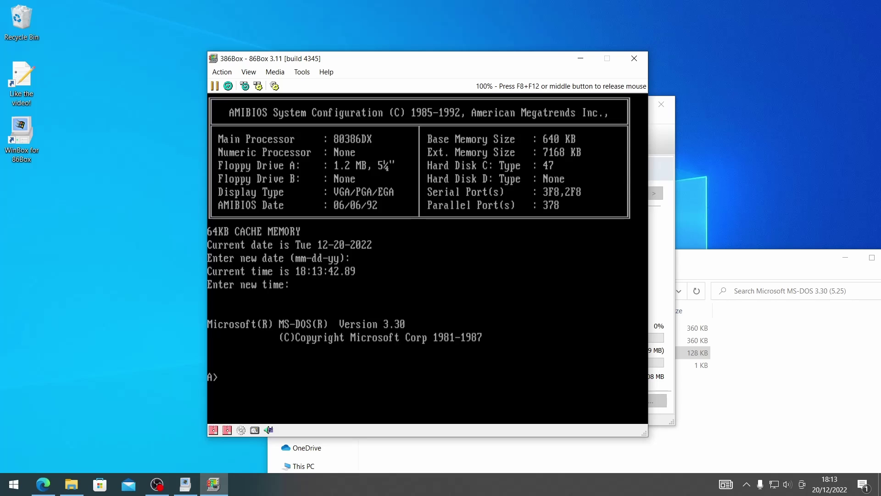
- Format drive C: from the A: prompt and confirm proceeding with the format
text(format C:)
key(Return)
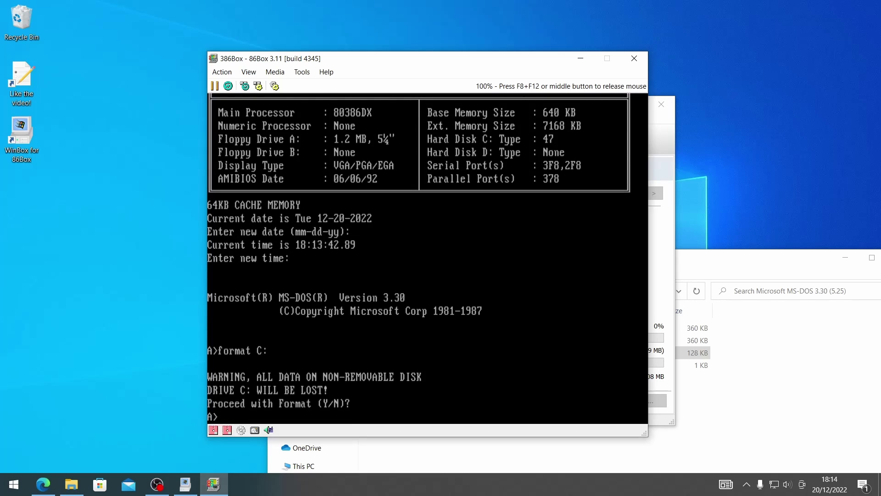
text(format C:)
key(Return)
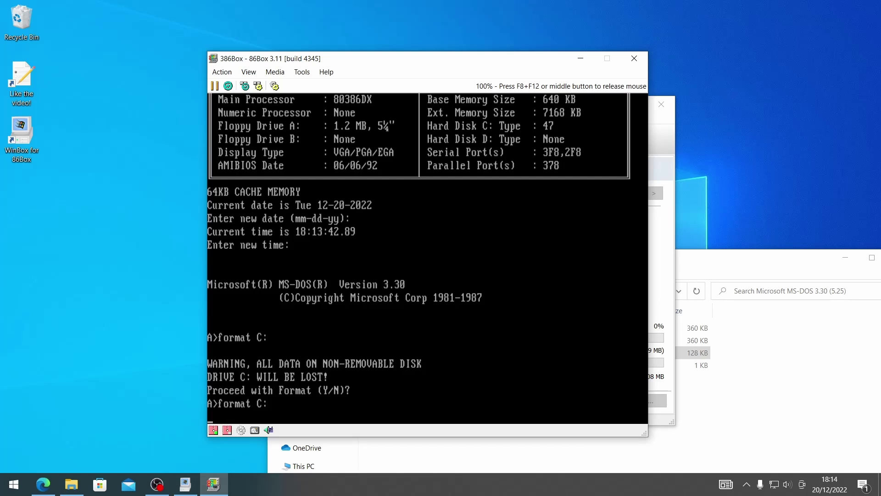
text(y)
key(Return)
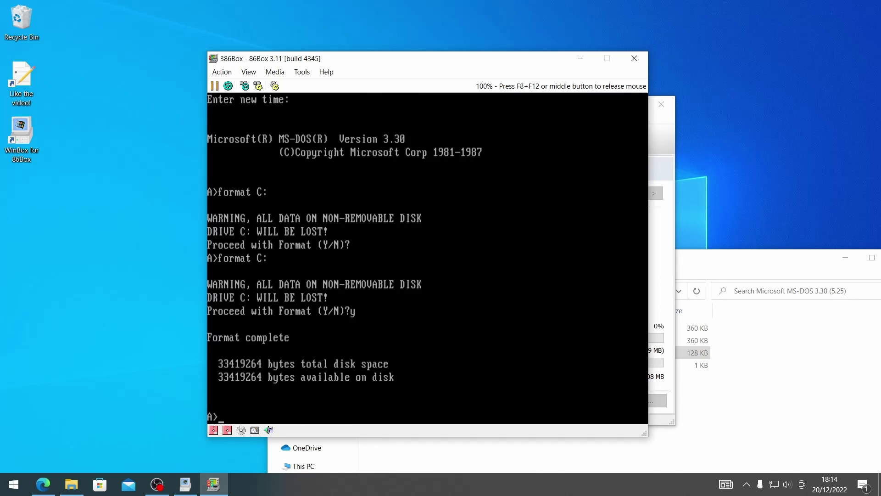
- Transfer the system files to drive C: with sys, and copy all files from A: to C:
text(sys C:)
key(Return)
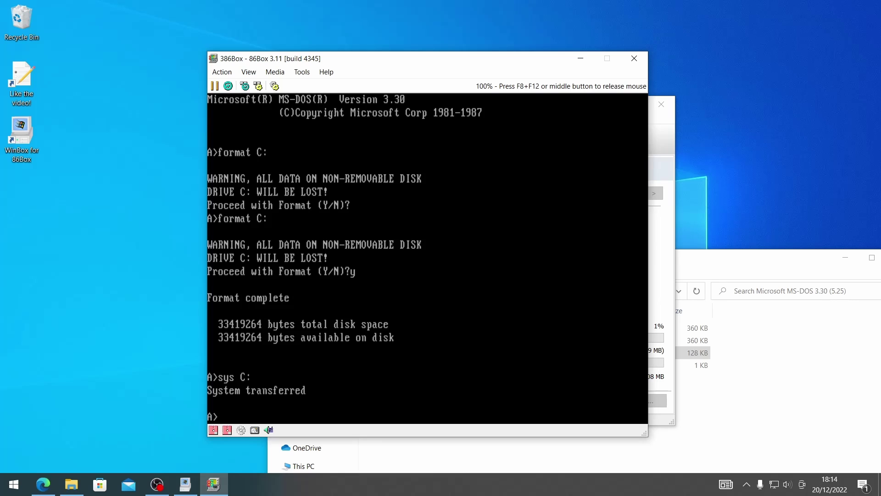
text(copy A:\*.* C:)
key(Return)
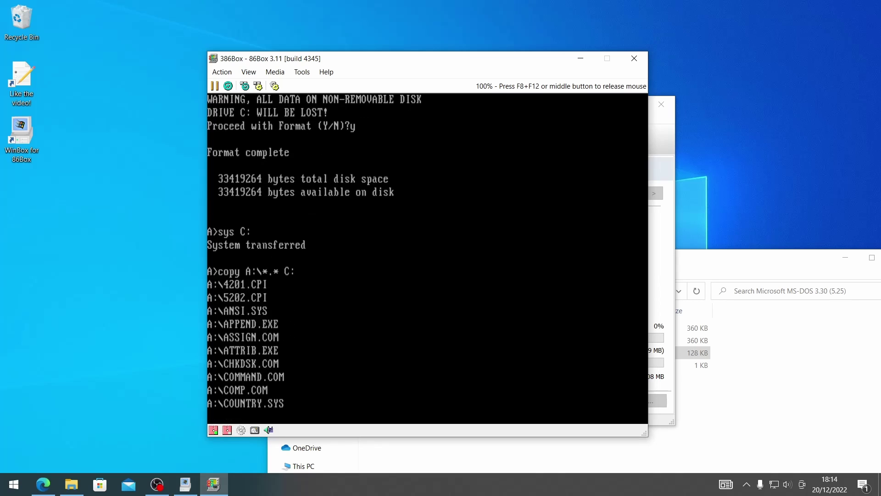
- Load the existing image DISK02 from the Microsoft MS-DOS 3.30 (5.25) folder into the first floppy drive
key(F8+F12)
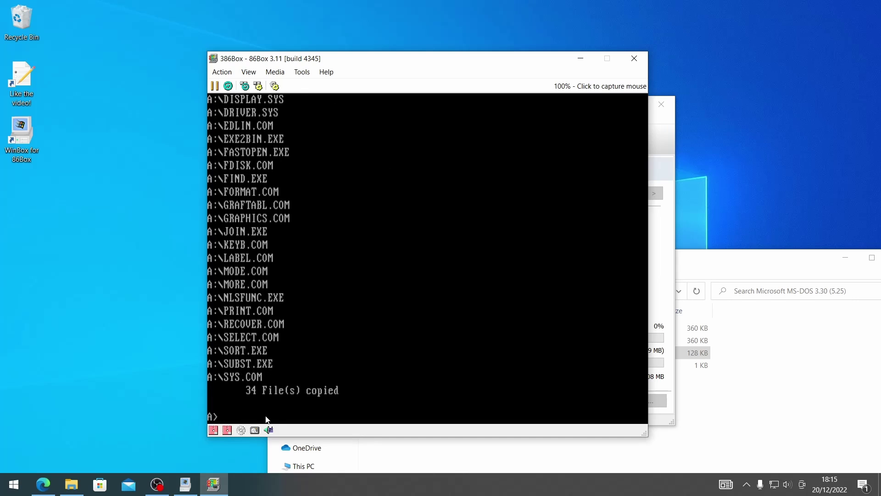
click(216, 431)
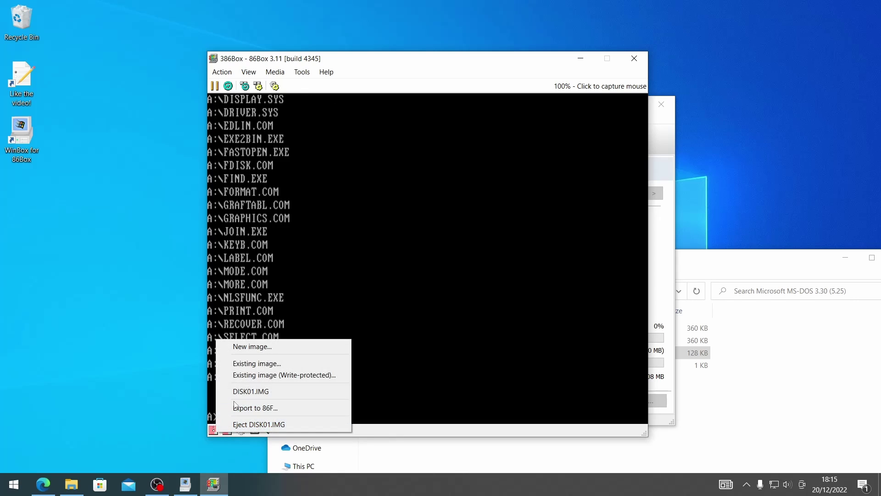
click(257, 363)
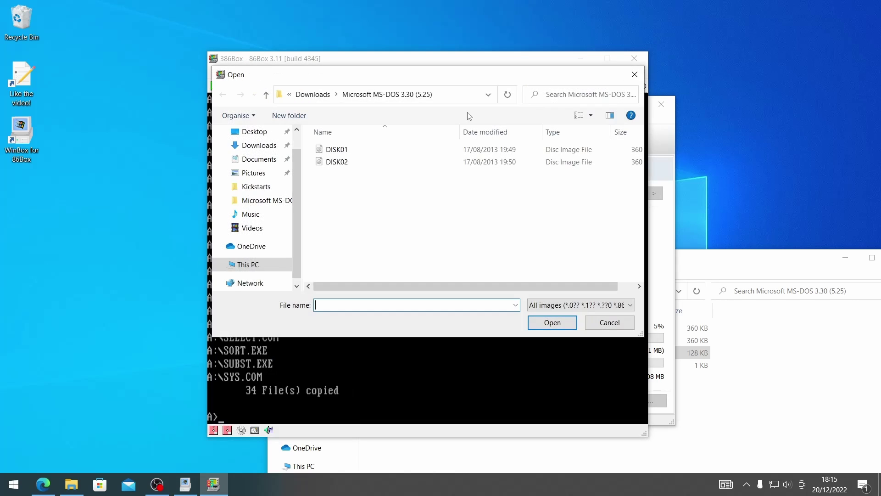
click(342, 162)
click(555, 322)
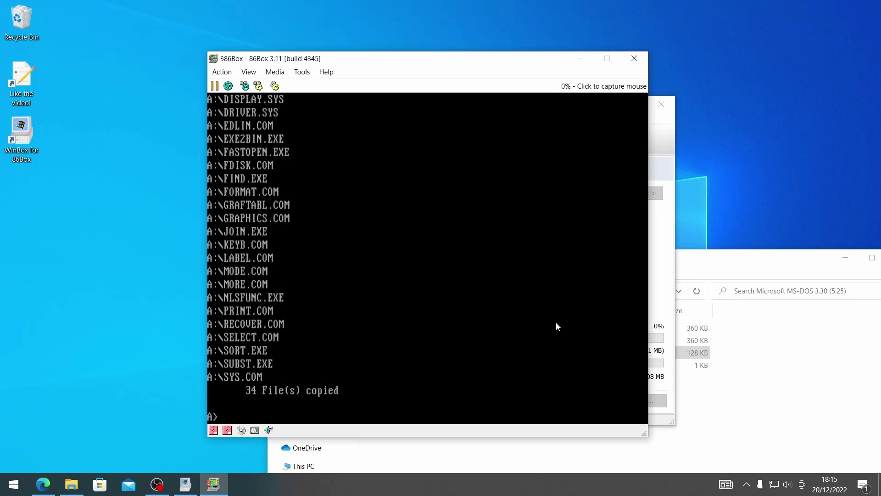
- Copy all files from the second MS-DOS disk to drive C: with copy A:\*.* C:
click(427, 257)
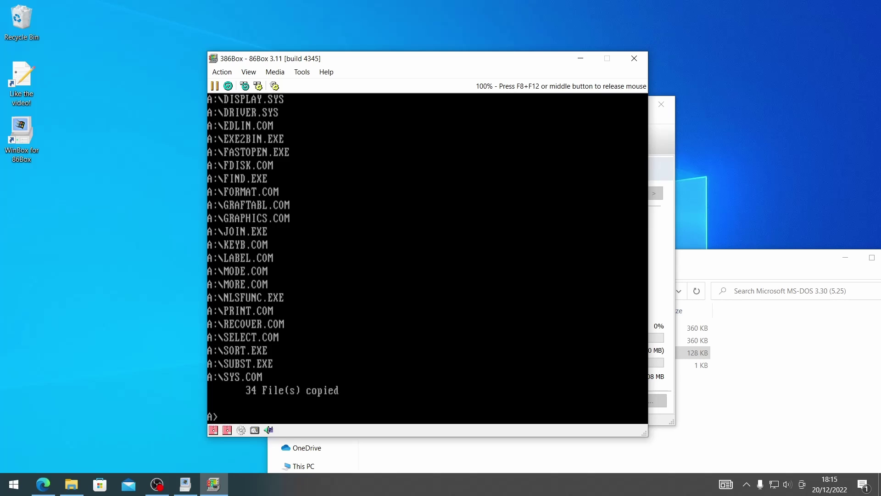
text(copy A:)
text(\*.* C:)
key(Return)
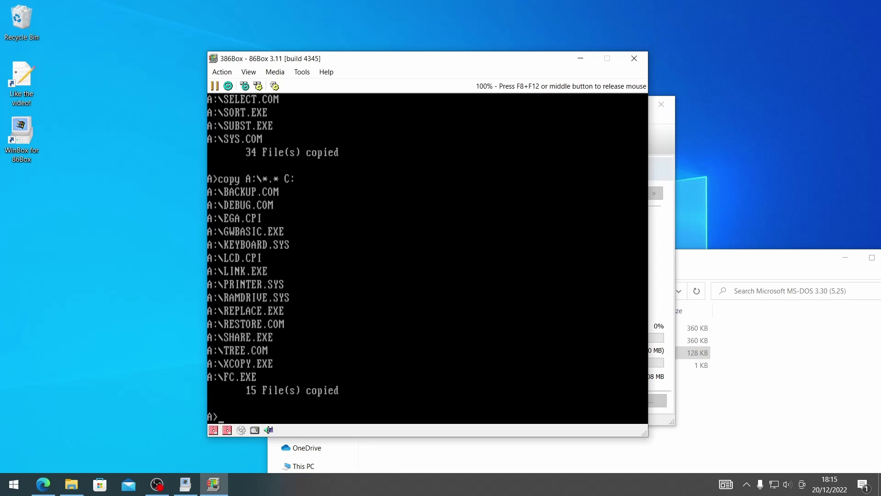
- Eject DISK02.IMG from the first floppy drive and restart the 386Box machine
key(F8+F12)
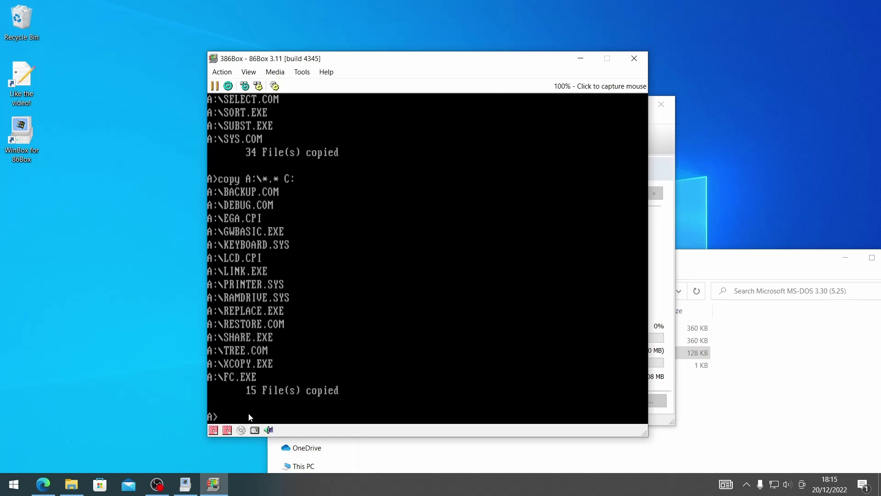
click(213, 430)
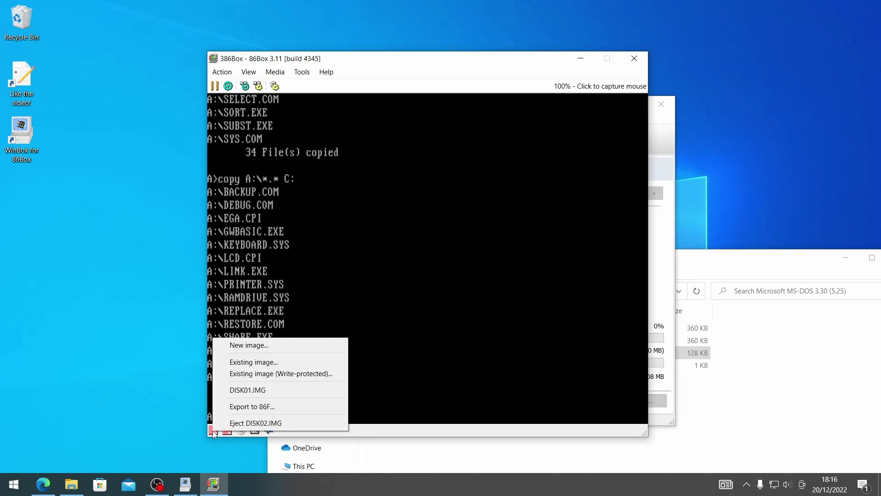
click(248, 420)
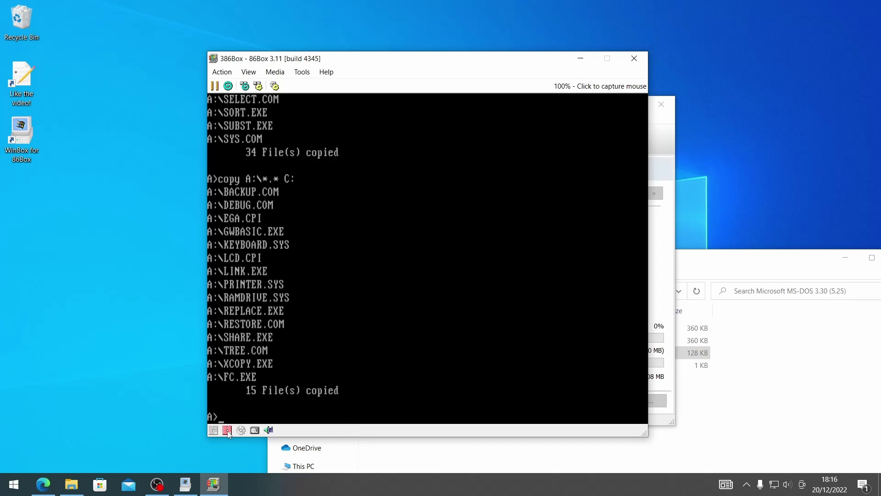
click(222, 72)
click(236, 125)
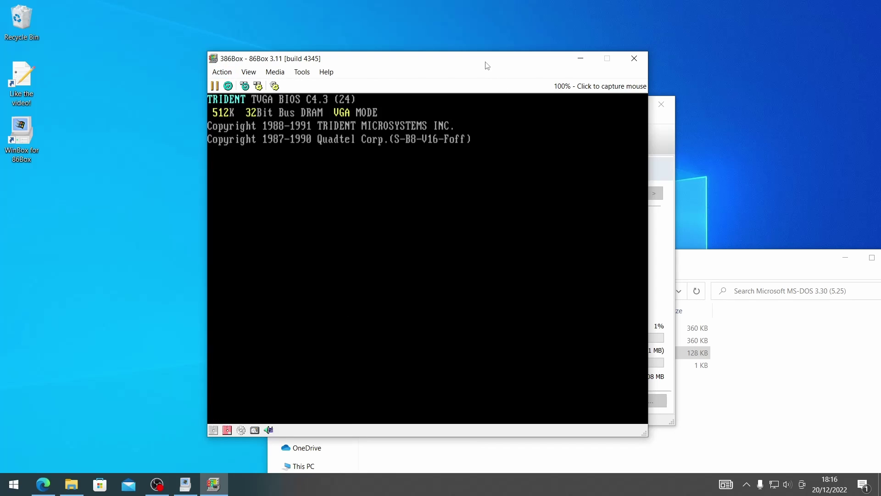
- Accept the current date and time in MS-DOS booted from the hard disk
click(389, 152)
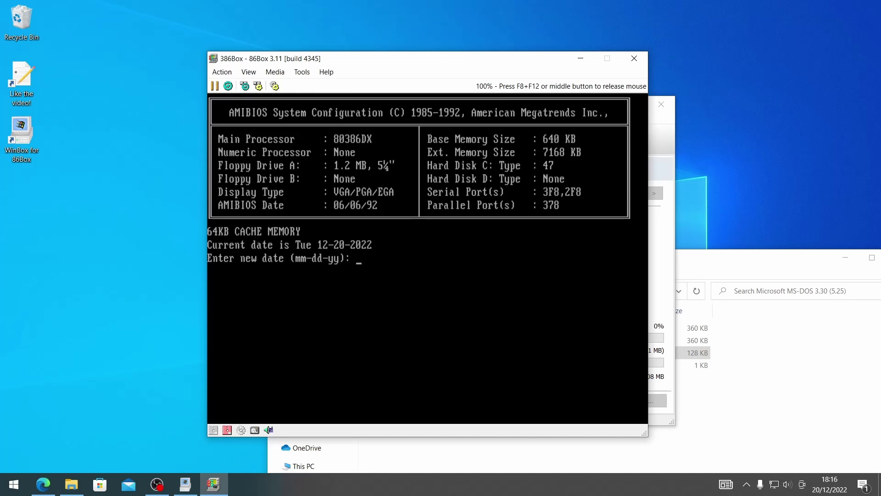
key(Return)
key(Return)
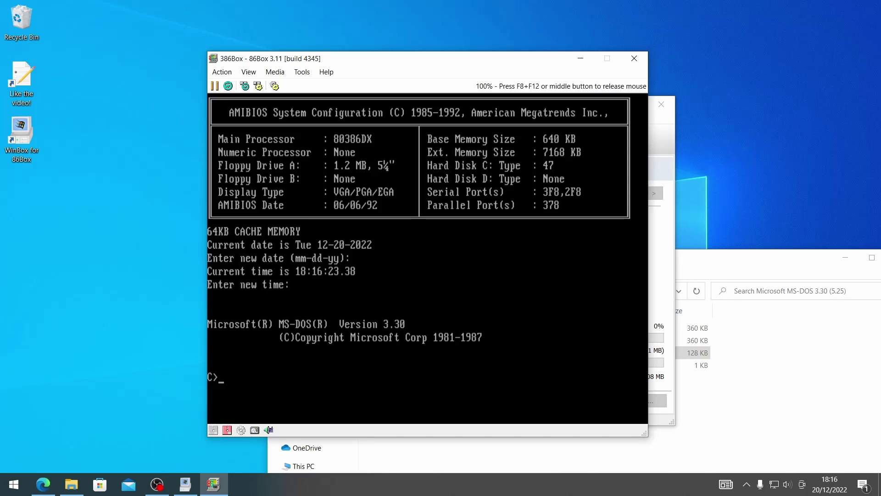
- List the files on drive C: with dir
text(dor)
key(BackSpace)
text(r)
key(BackSpace)
key(BackSpace)
text(ir)
key(Return)
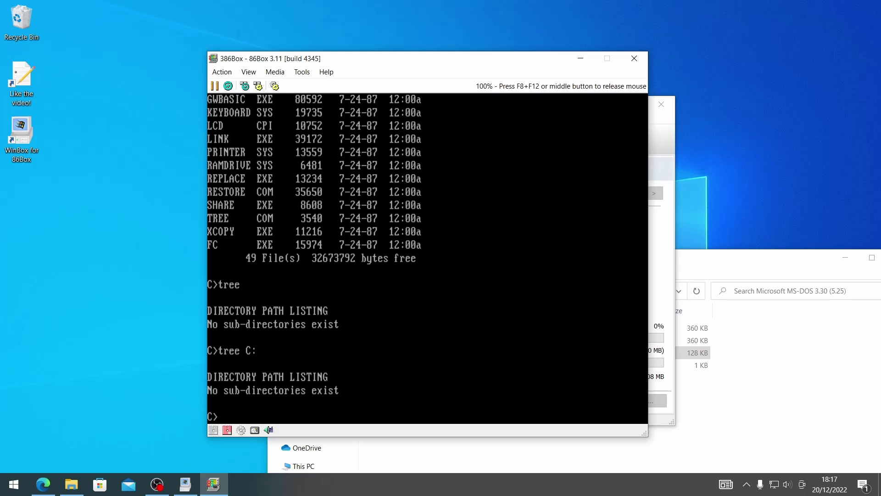
- Start GW-BASIC and run a PRINT statement that outputs "HELLO DOS FANS!!!"
text(gwbasic)
key(Return)
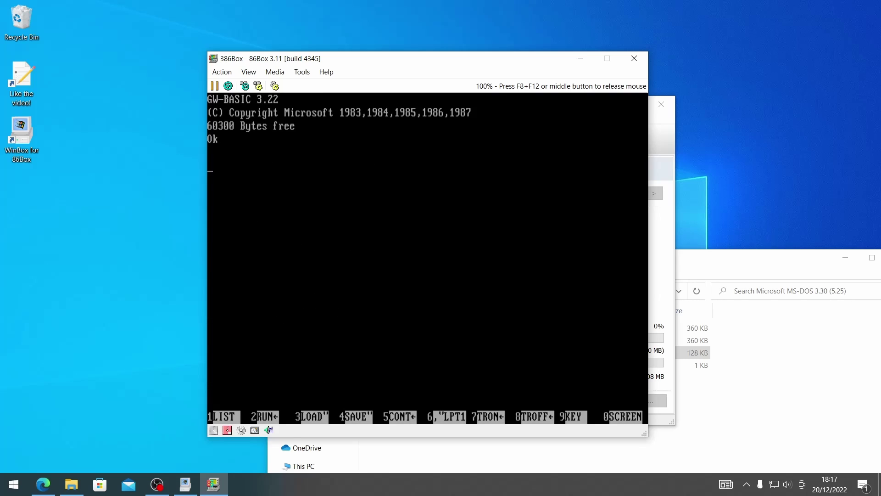
text(PRINT "HELLO AMIGA FANS)
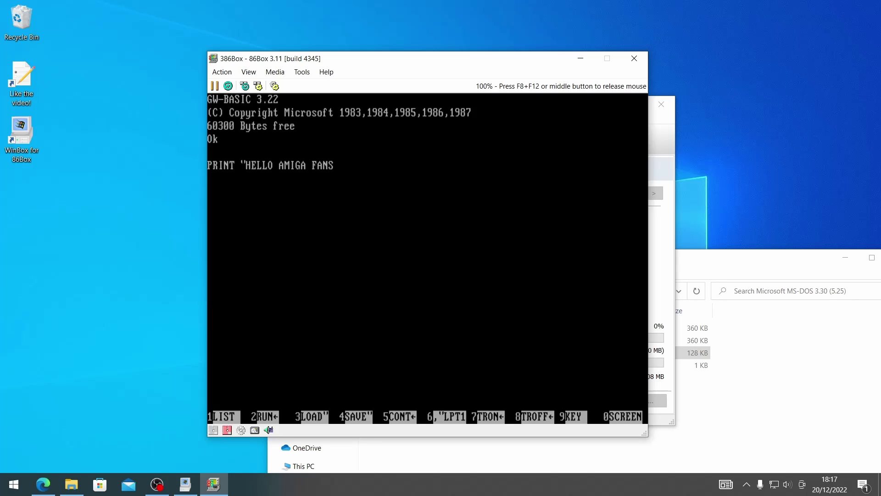
text(")
key(BackSpace)
key(BackSpace)
key(BackSpace)
key(BackSpace)
key(BackSpace)
key(BackSpace)
key(BackSpace)
key(BackSpace)
key(BackSpace)
key(BackSpace)
key(BackSpace)
text(DOS)
text( 86)
key(BackSpace)
key(BackSpace)
key(BackSpace)
text(FANS!!!)
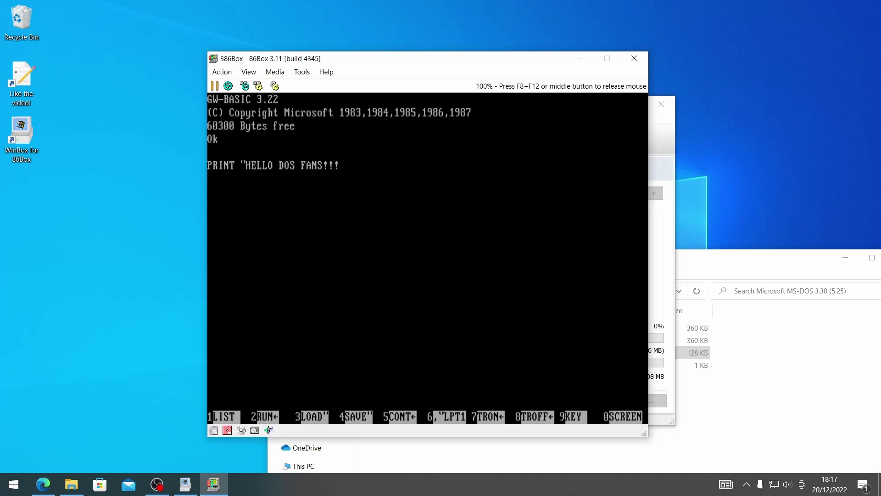
text(")
key(Return)
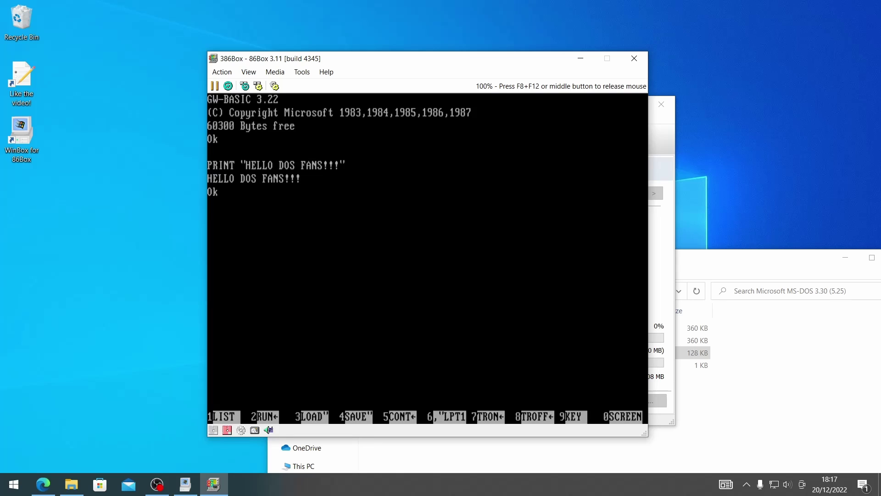
key(F3)
key(BackSpace)
key(BackSpace)
key(BackSpace)
key(BackSpace)
key(BackSpace)
- Save the GW-BASIC program as hello.bas
key(F4)
text(hello.bas@)
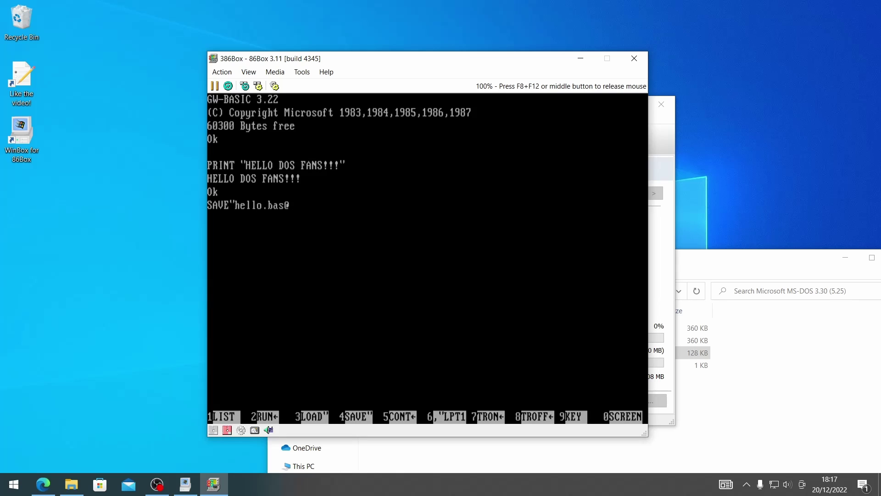
key(Return)
key(Return)
key(Return)
- Try to leave GW-BASIC with the quit and exit commands
text(quit)
key(Return)
text(exit)
key(Return)
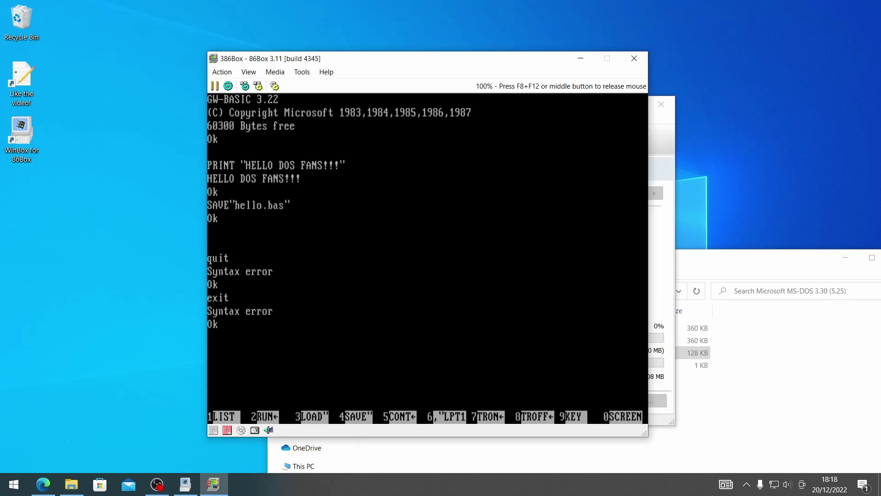
- Restart the emulated machine out of GW-BASIC and accept the current MS-DOS date and time
key(ctrl+alt+Delete)
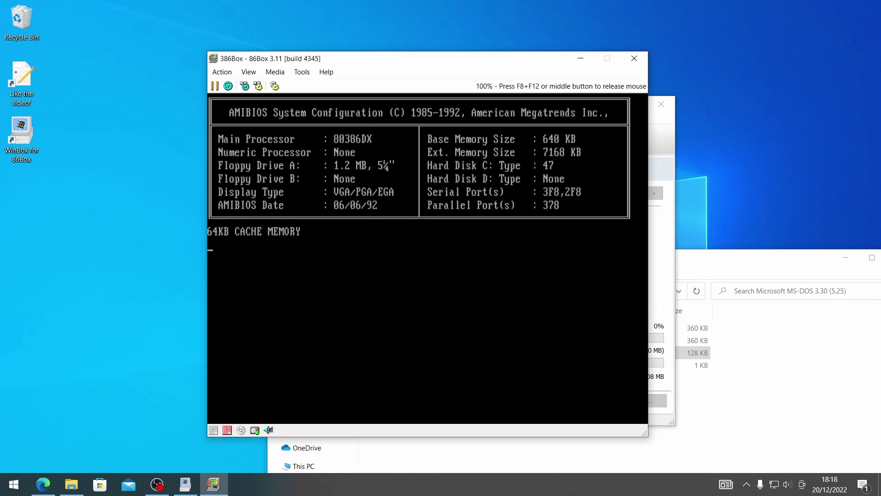
key(Return)
key(Return)
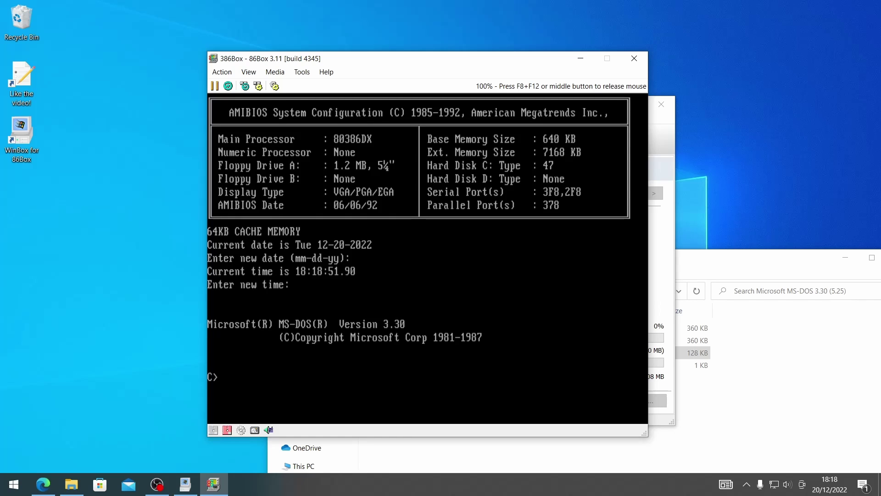
- List the files on drive C: with dir and exit the running 386Box machine, confirming the exit
text(dir)
key(Return)
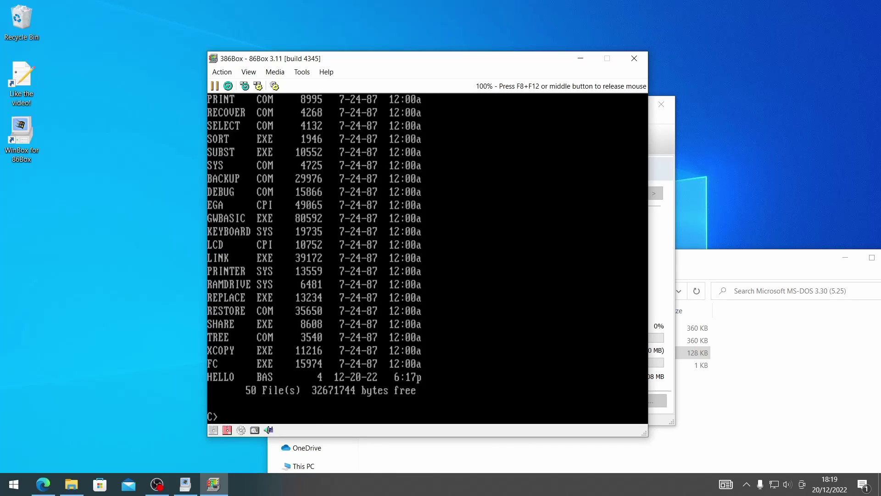
key(F8+F12)
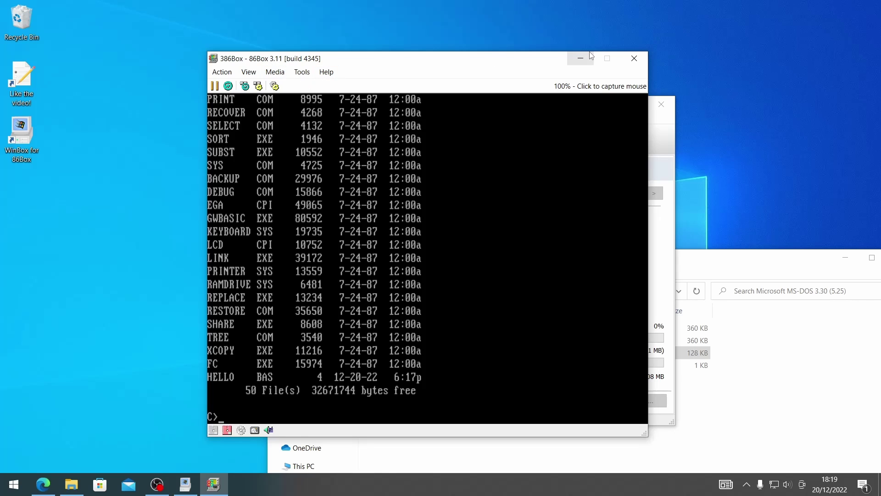
click(635, 59)
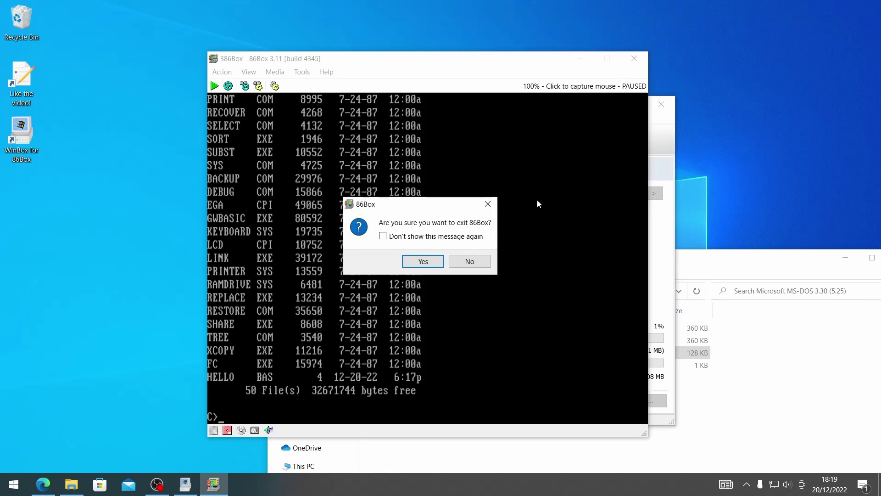
click(428, 267)
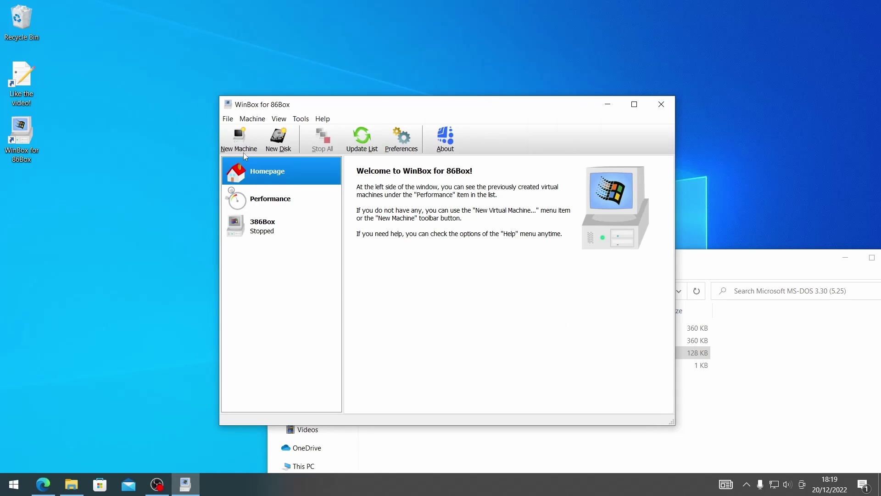
- Start creating a new virtual machine, name it Pentium and proceed to the template selection
click(239, 138)
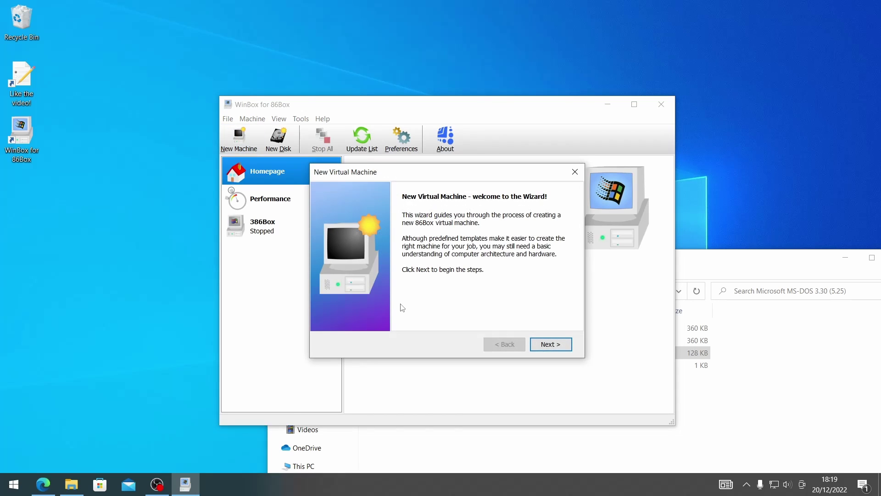
click(534, 350)
drag(503, 237, 401, 238)
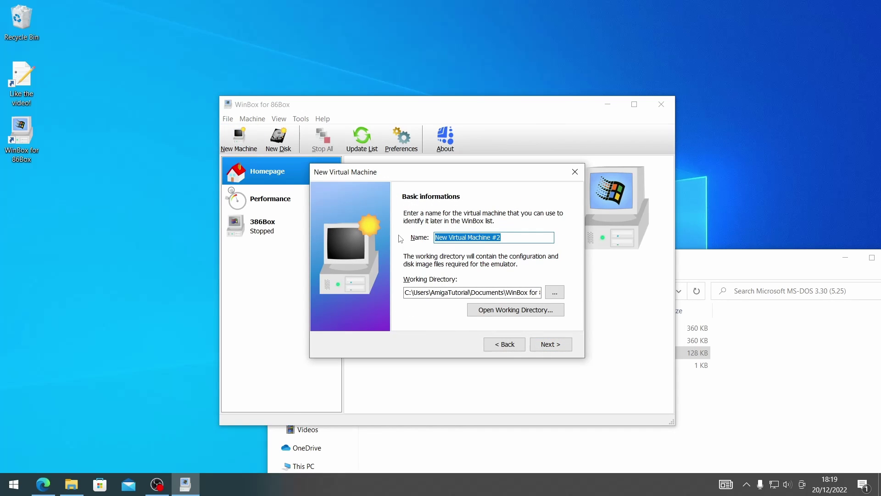
text(Pent)
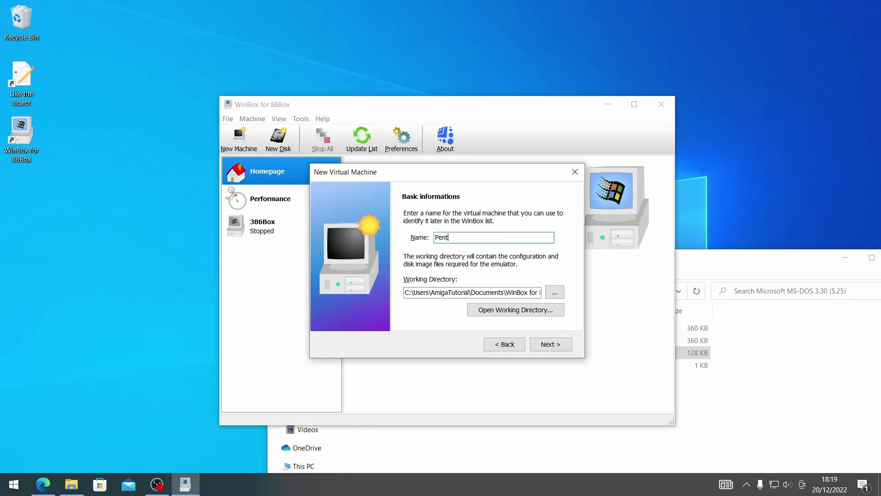
text(ium)
click(565, 352)
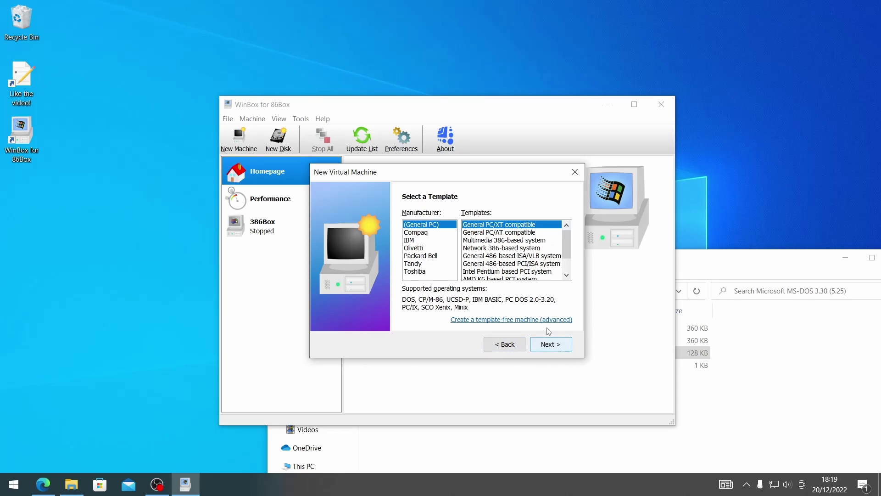
- Choose the general PC template Intel Pentium based PCI system and continue to the optional settings
click(509, 241)
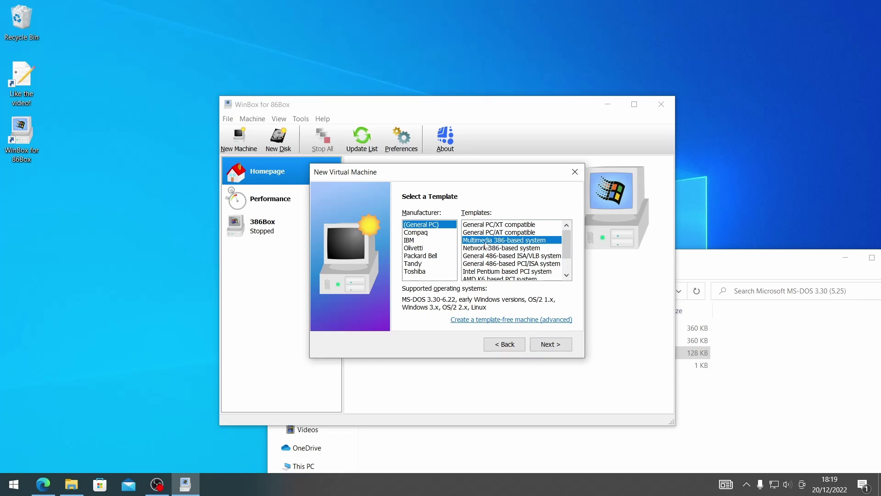
click(506, 272)
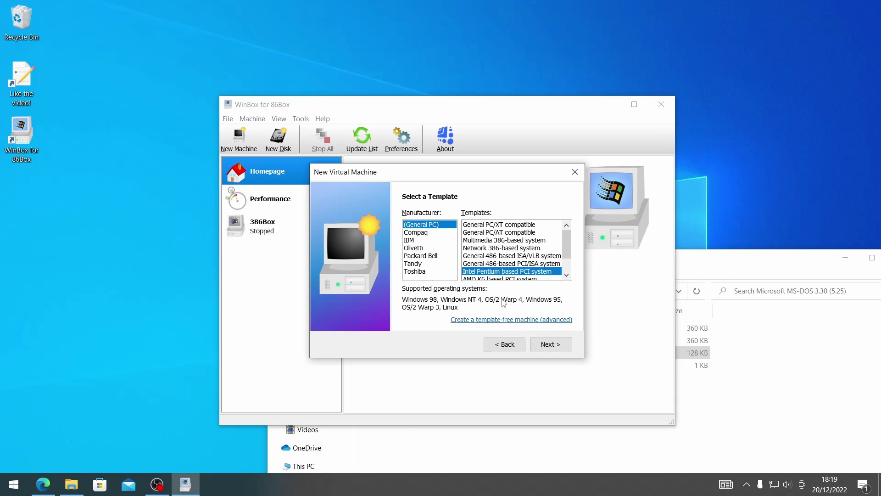
click(562, 345)
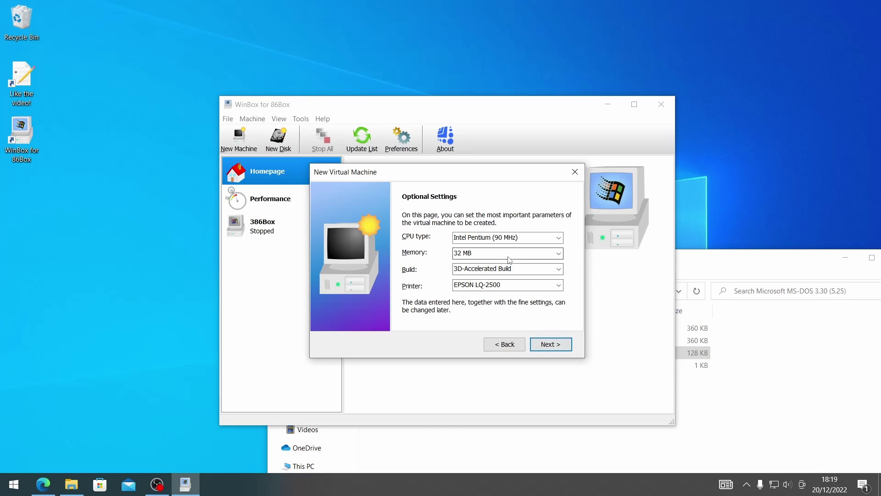
- Set the new machine's CPU type to Intel Pentium MMX (166 MHz) and its memory to 64 MB
click(521, 239)
click(526, 247)
click(528, 239)
click(512, 262)
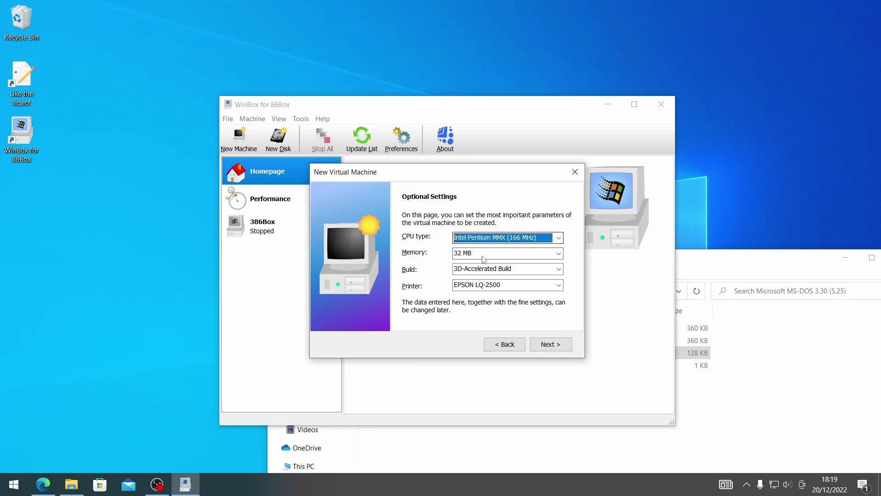
click(482, 253)
click(468, 283)
- Select the 3D-Accelerated Build, choose a printer option for the machine and continue to the storage devices
click(470, 269)
click(471, 280)
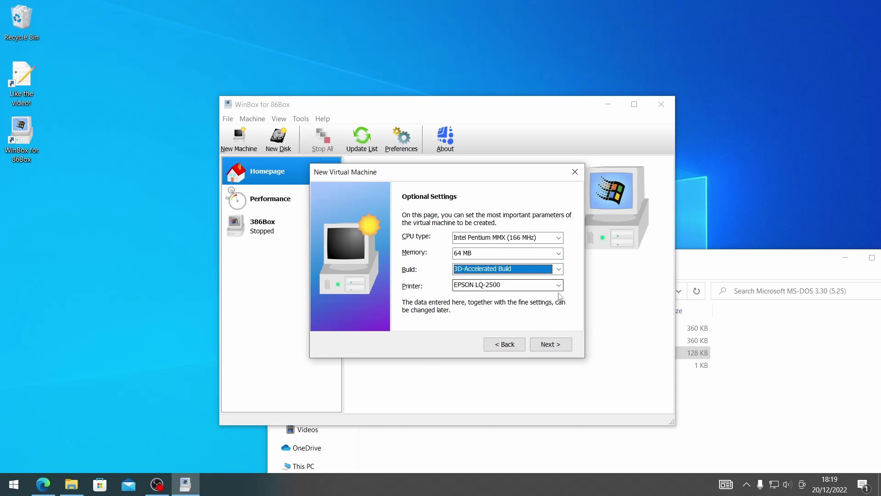
click(511, 285)
click(464, 332)
click(550, 344)
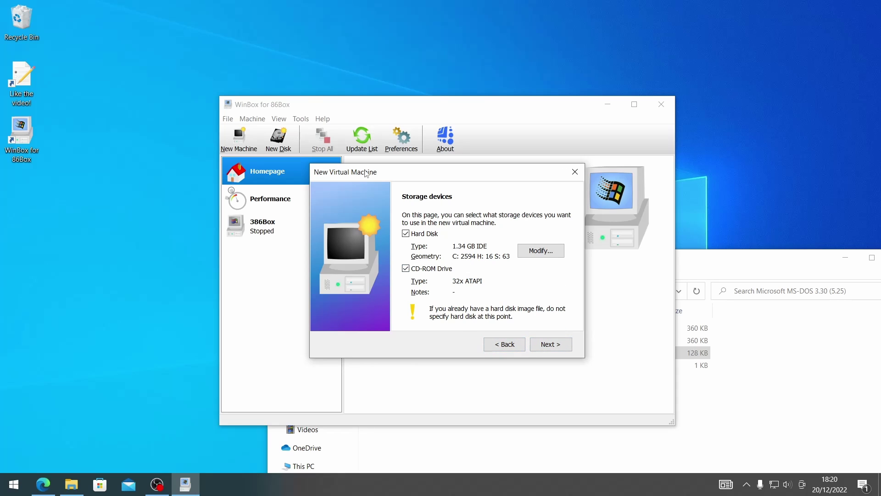
drag(366, 173, 356, 205)
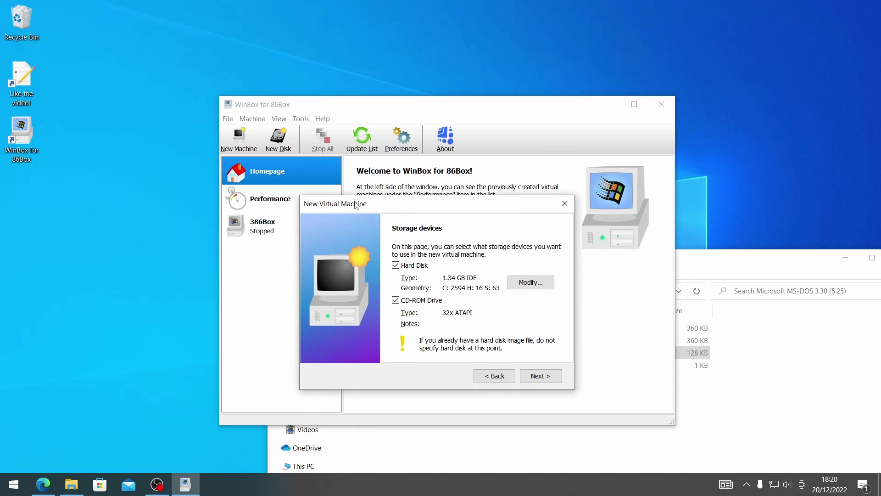
drag(356, 205, 349, 204)
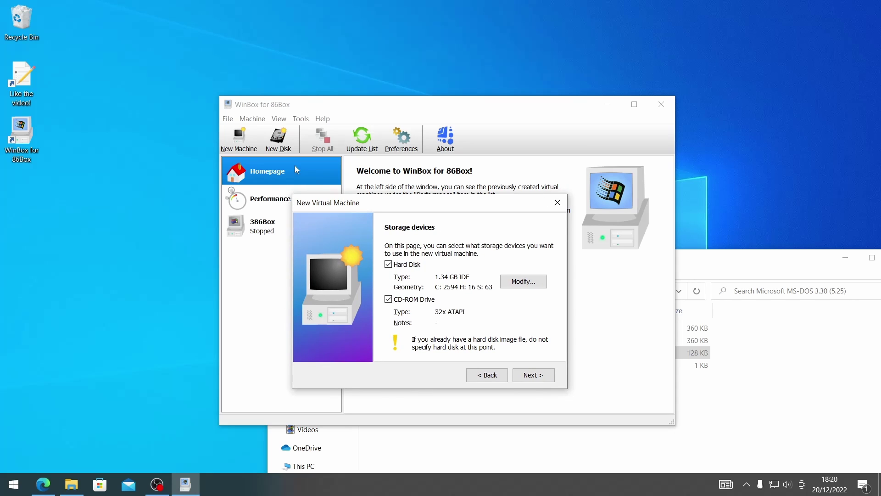